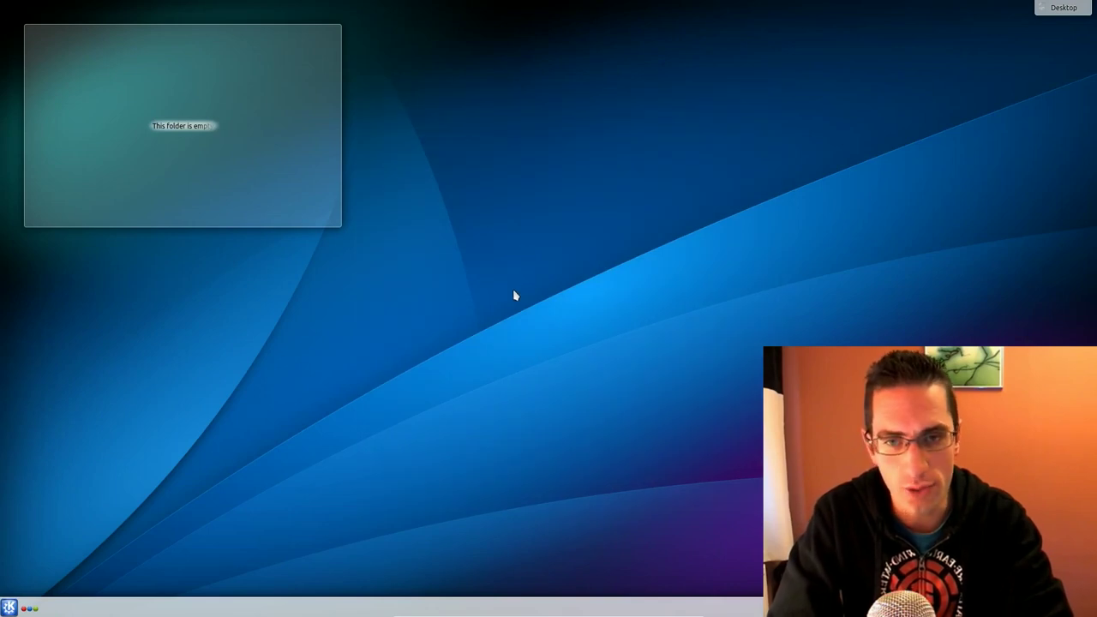
Browse the Games and Graphics application categories, launch the Krita digital painting program and close it again
click(8, 608)
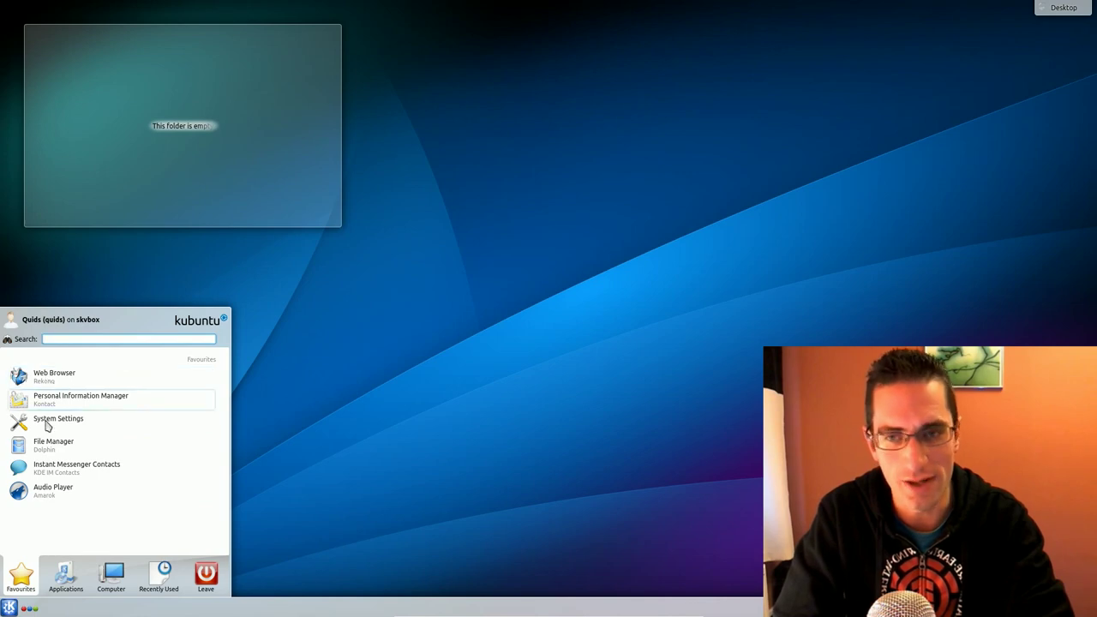
click(65, 576)
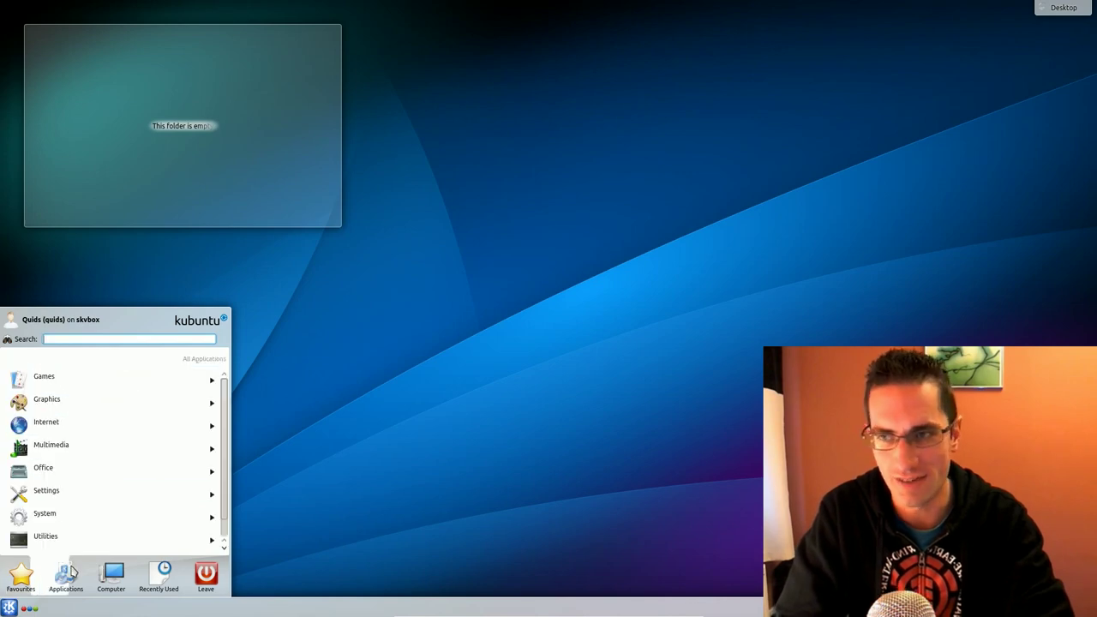
click(82, 381)
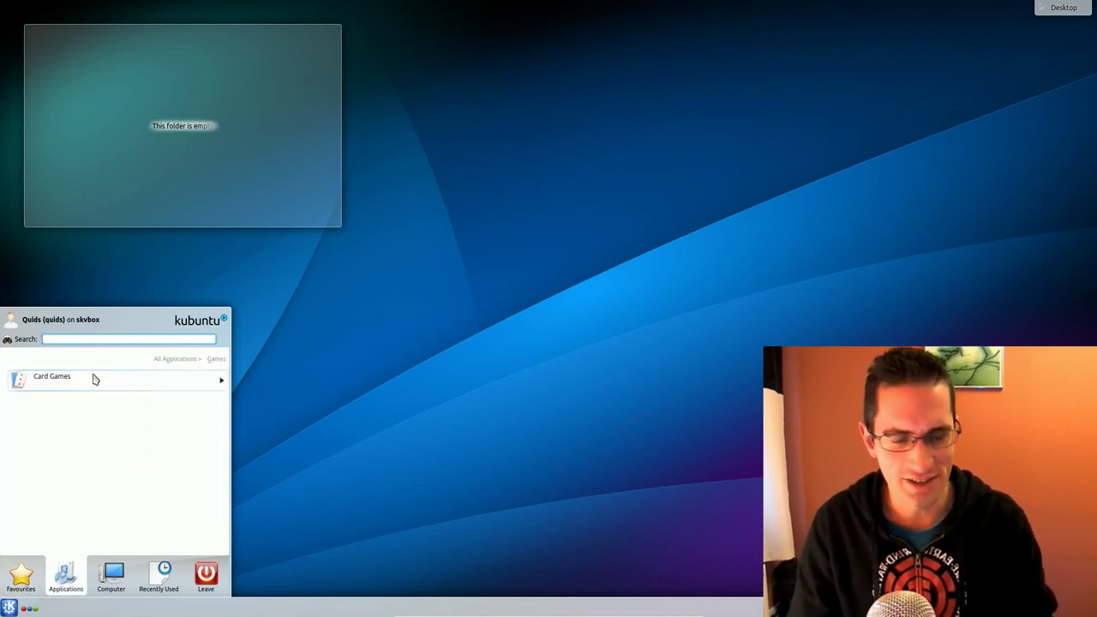
click(163, 359)
click(117, 401)
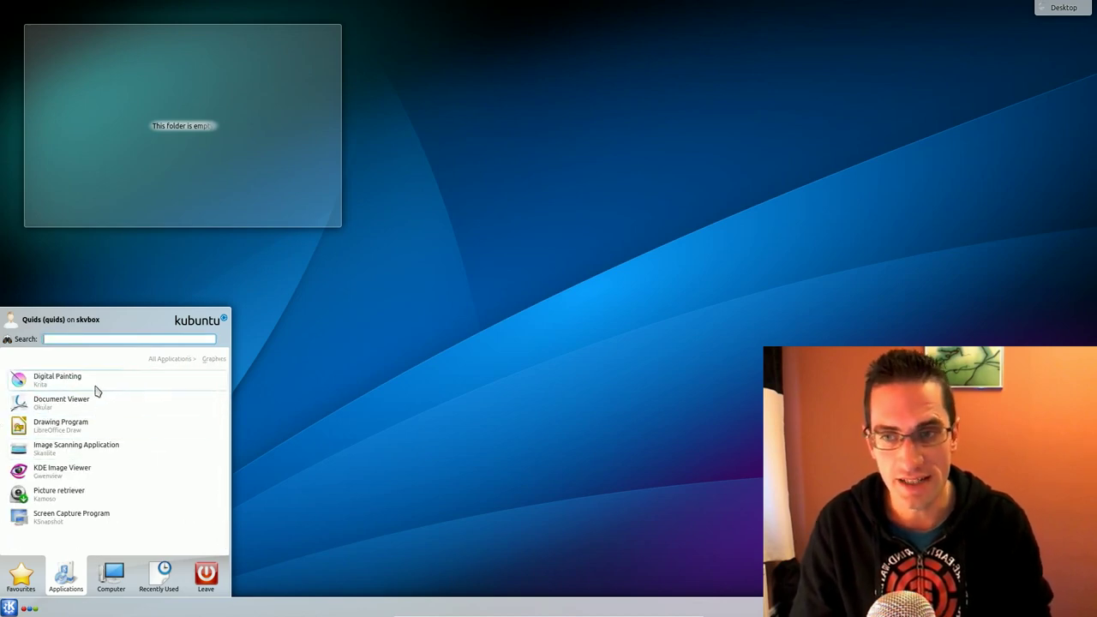
click(77, 382)
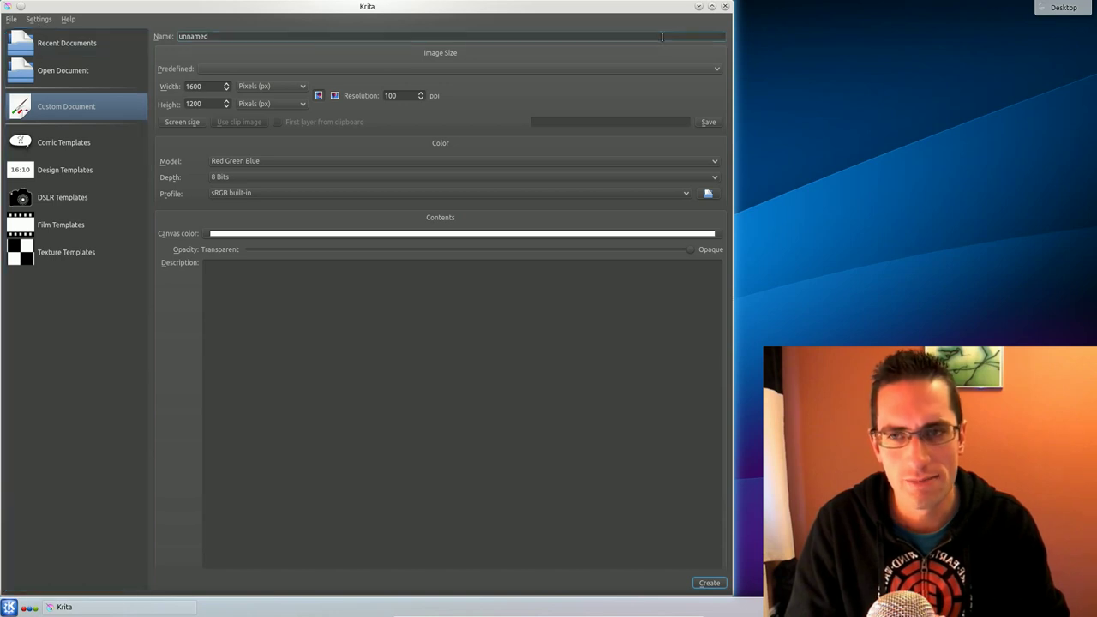
click(726, 6)
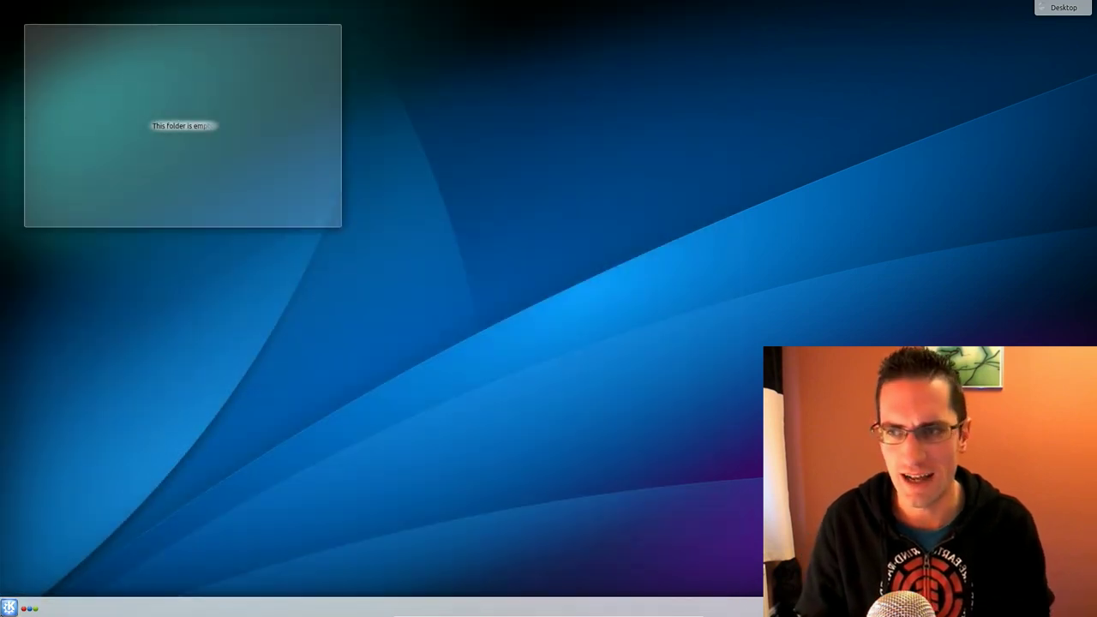
Launch the LibreOffice Calc spreadsheet from the Office applications and close it again
click(9, 607)
click(66, 579)
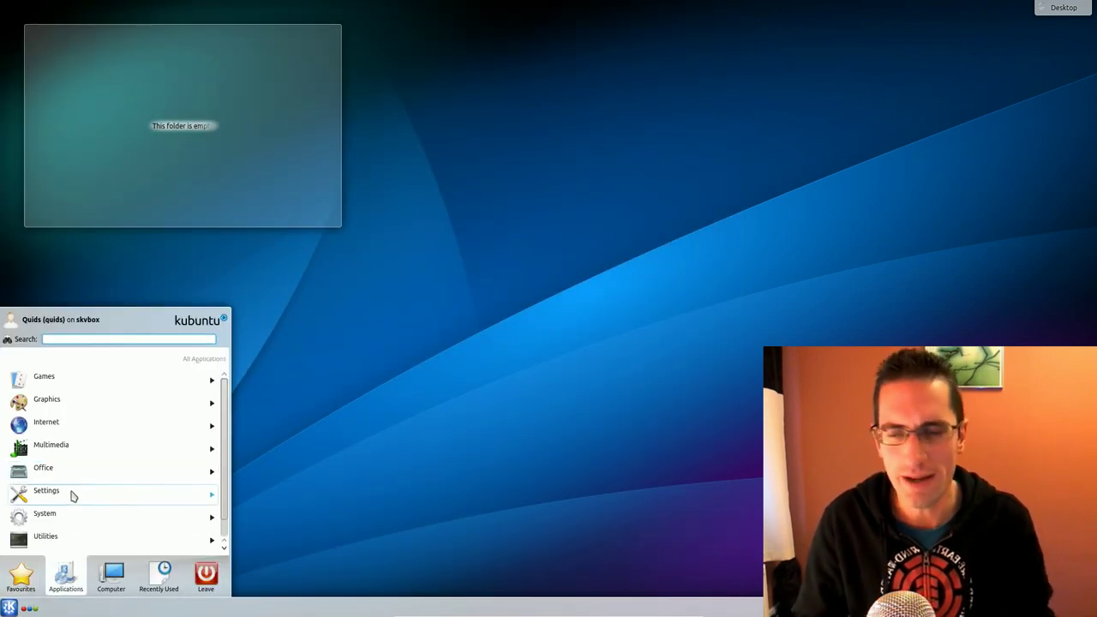
click(72, 470)
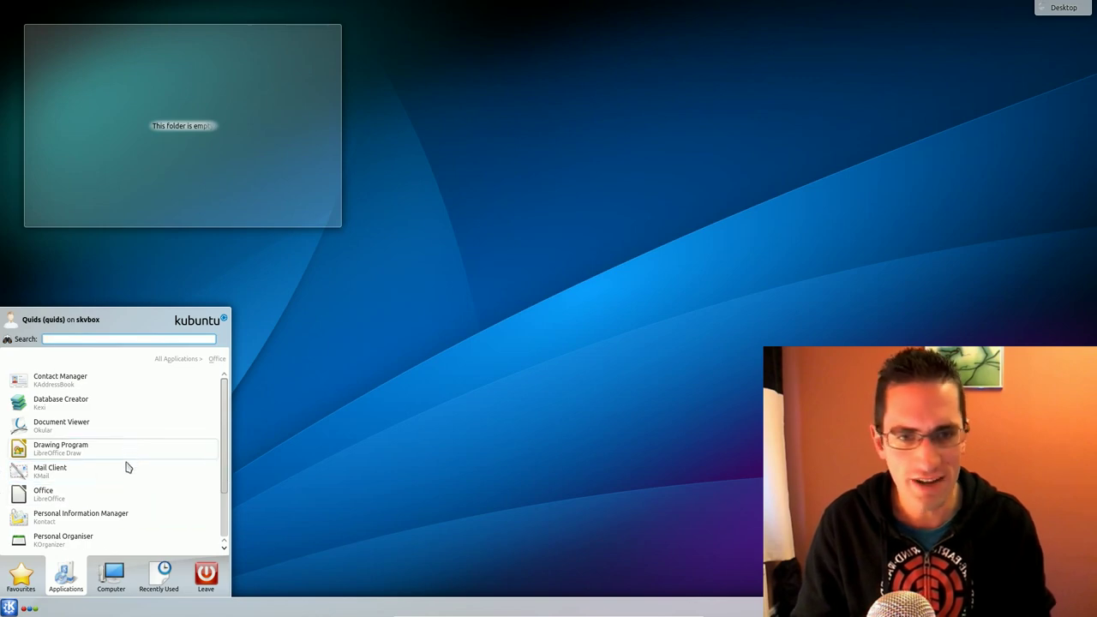
scroll(126, 502, down, 1)
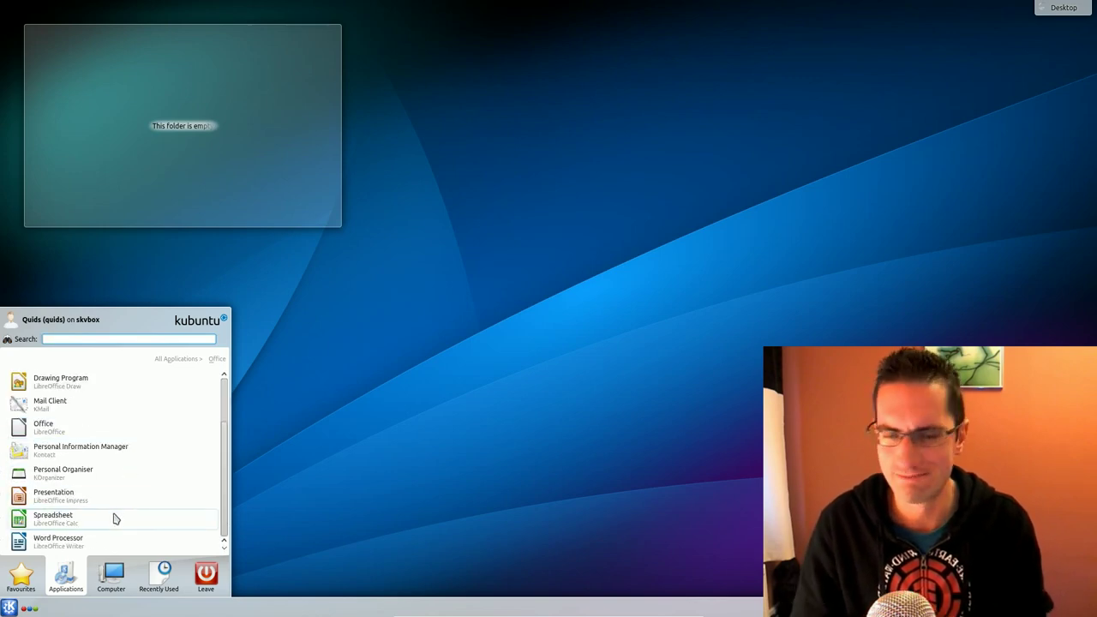
click(116, 519)
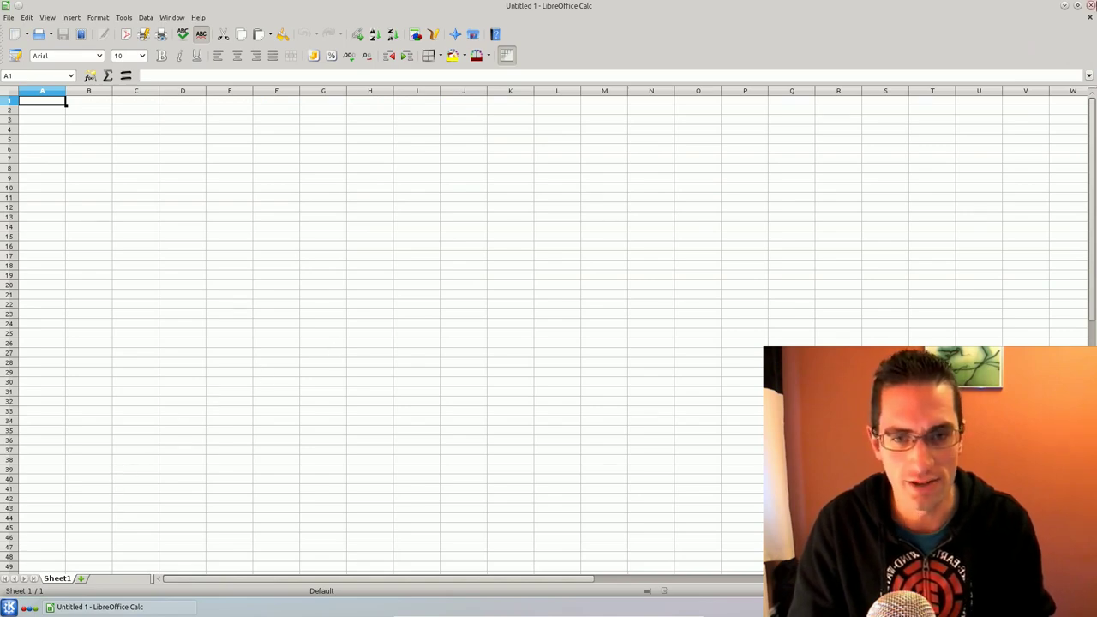
click(1091, 5)
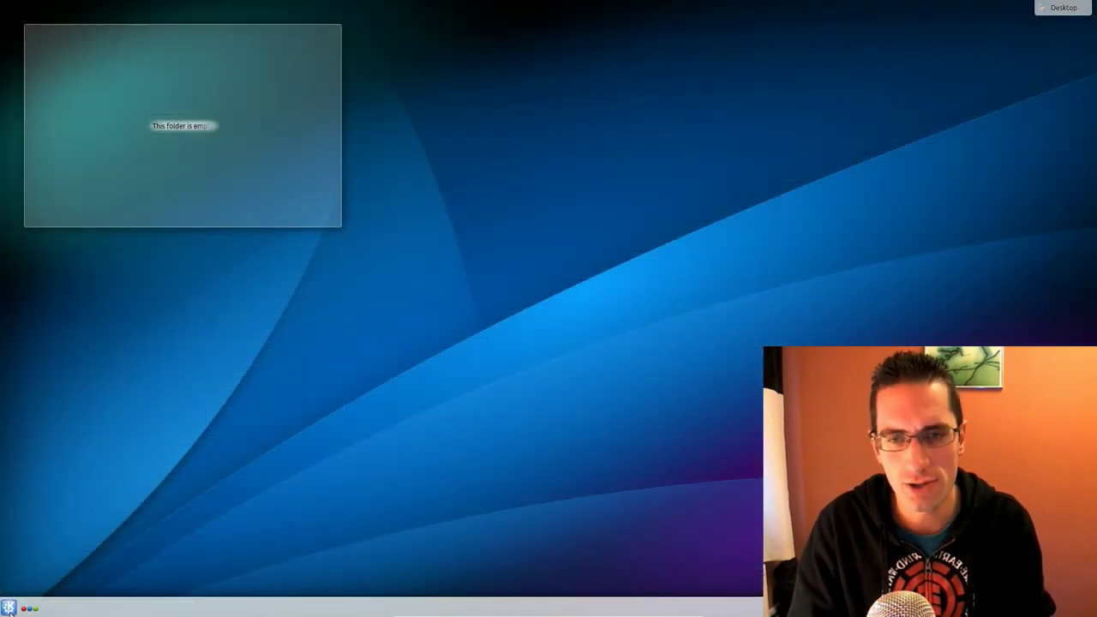
Launch the Chromium web browser from the Internet applications and set it as the default browser
click(9, 607)
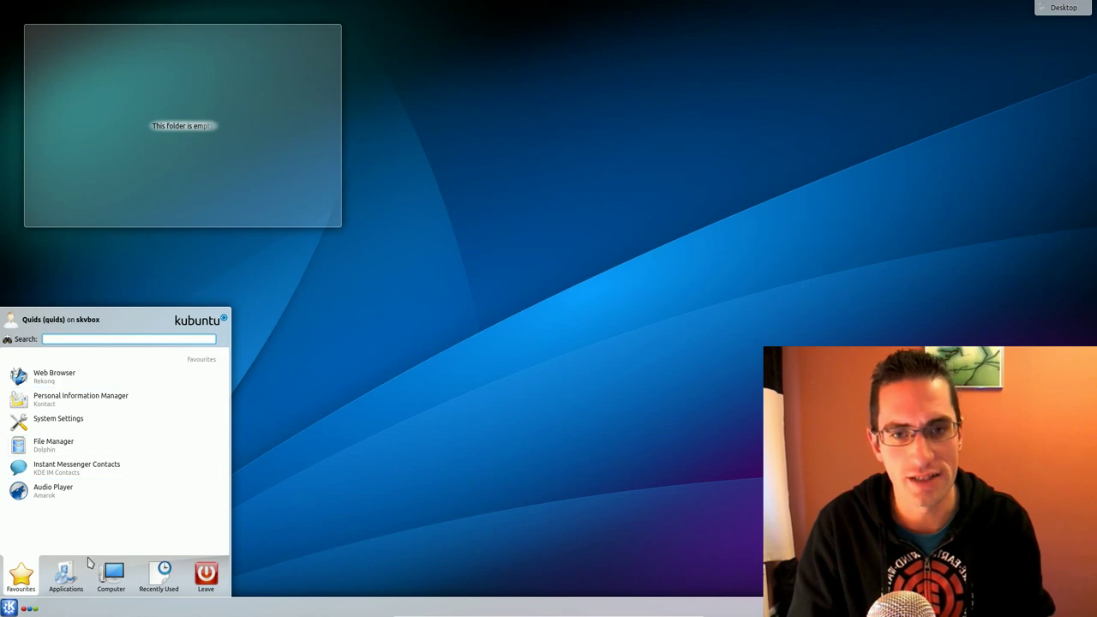
click(65, 576)
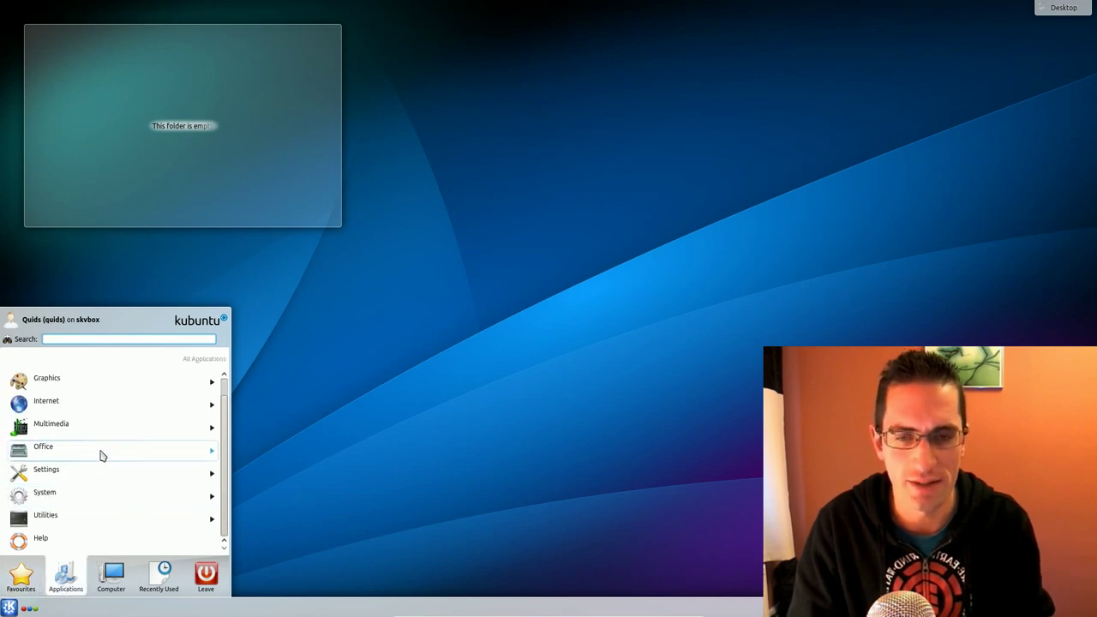
click(101, 410)
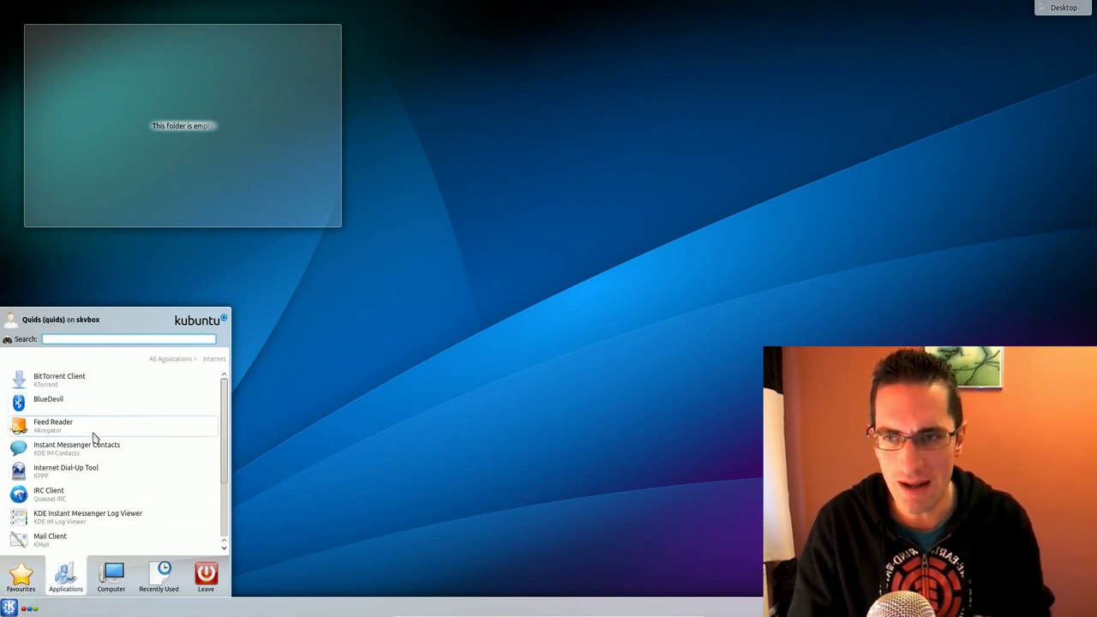
scroll(93, 446, down, 3)
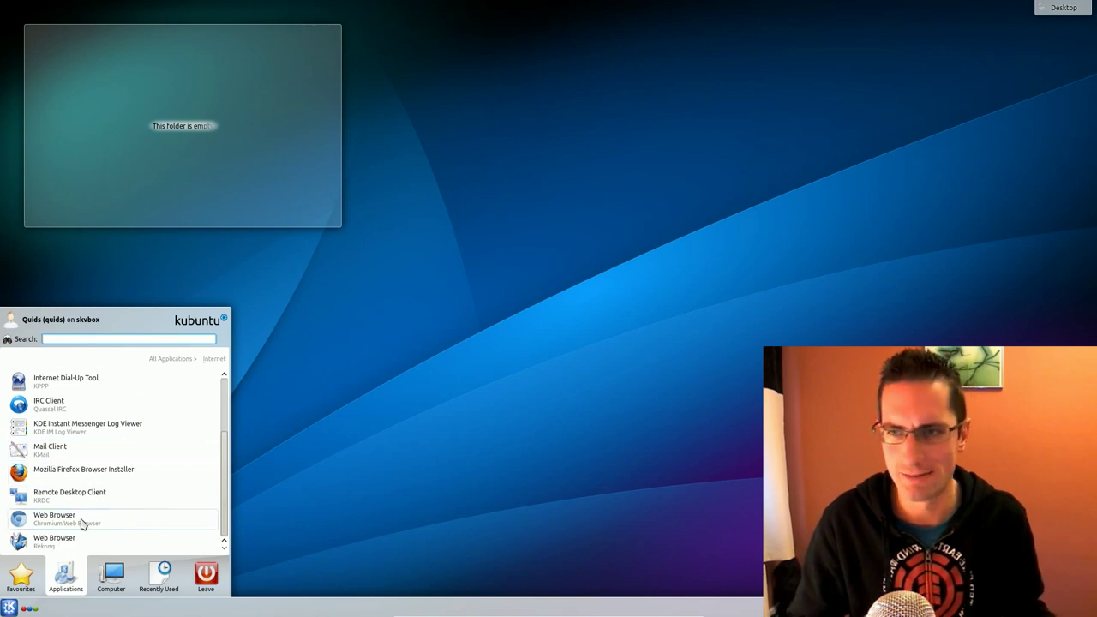
click(82, 522)
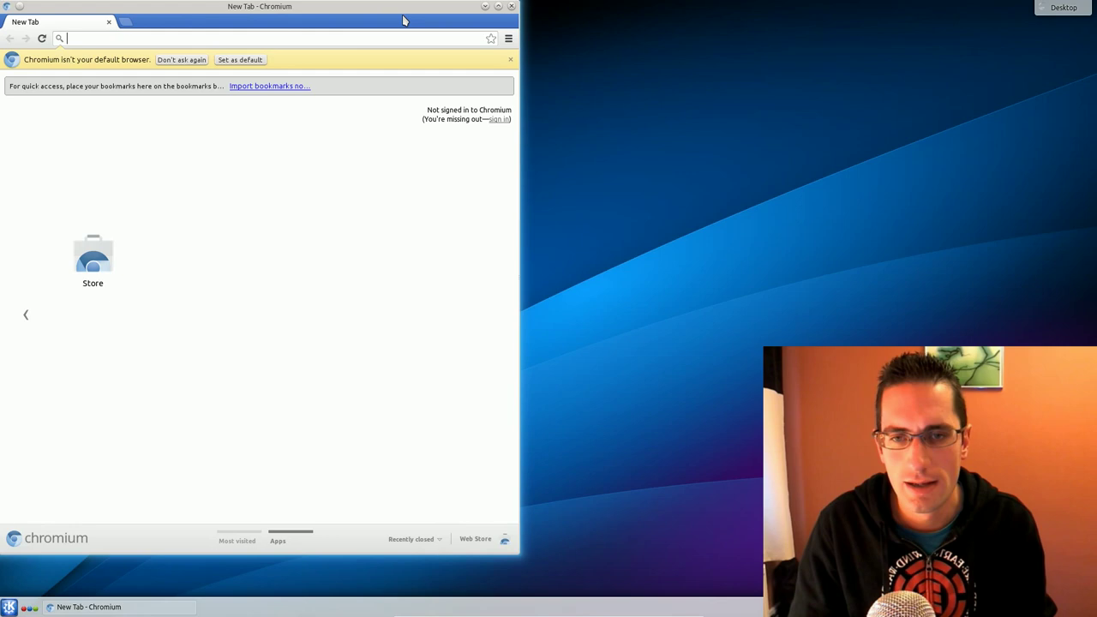
click(249, 59)
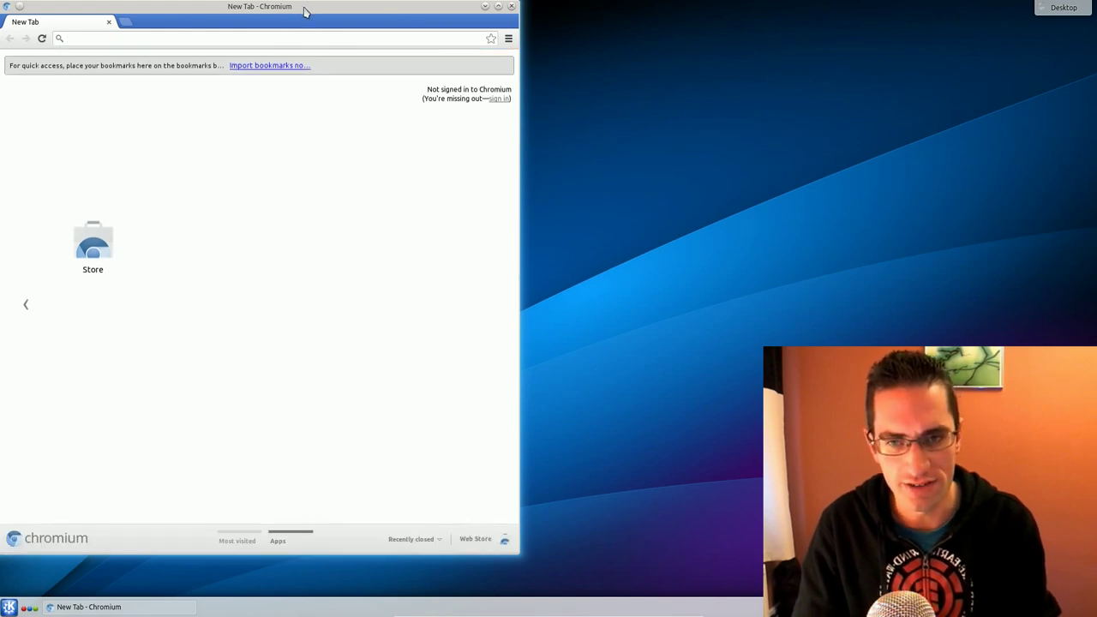
Tile the Chromium window to the left half of the screen and close the browser
double_click(307, 7)
drag(324, 15, 4, 319)
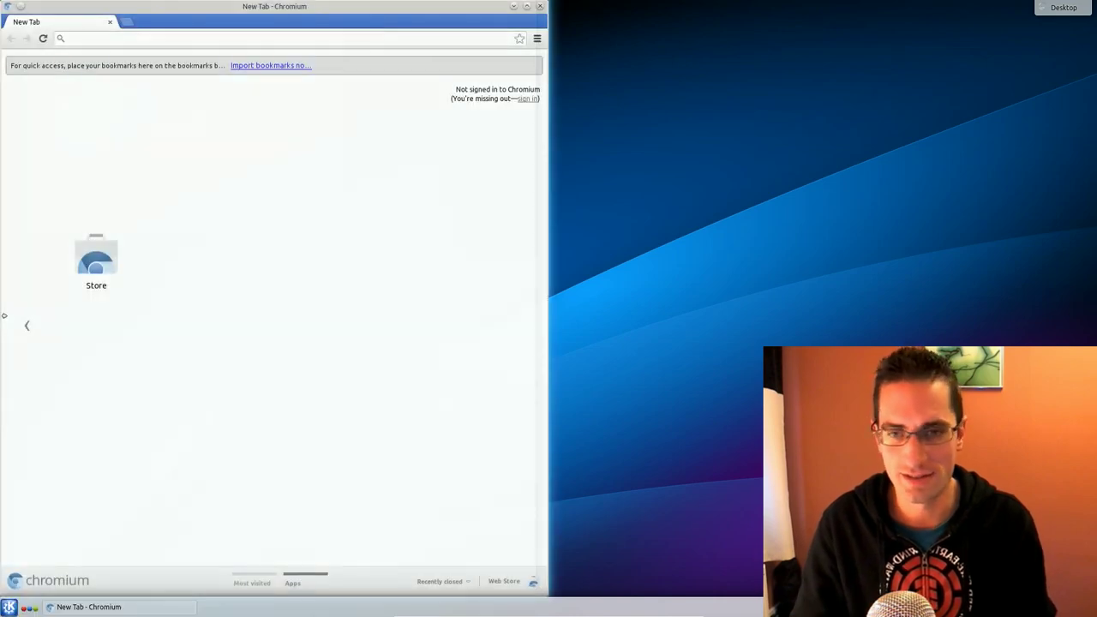
click(541, 6)
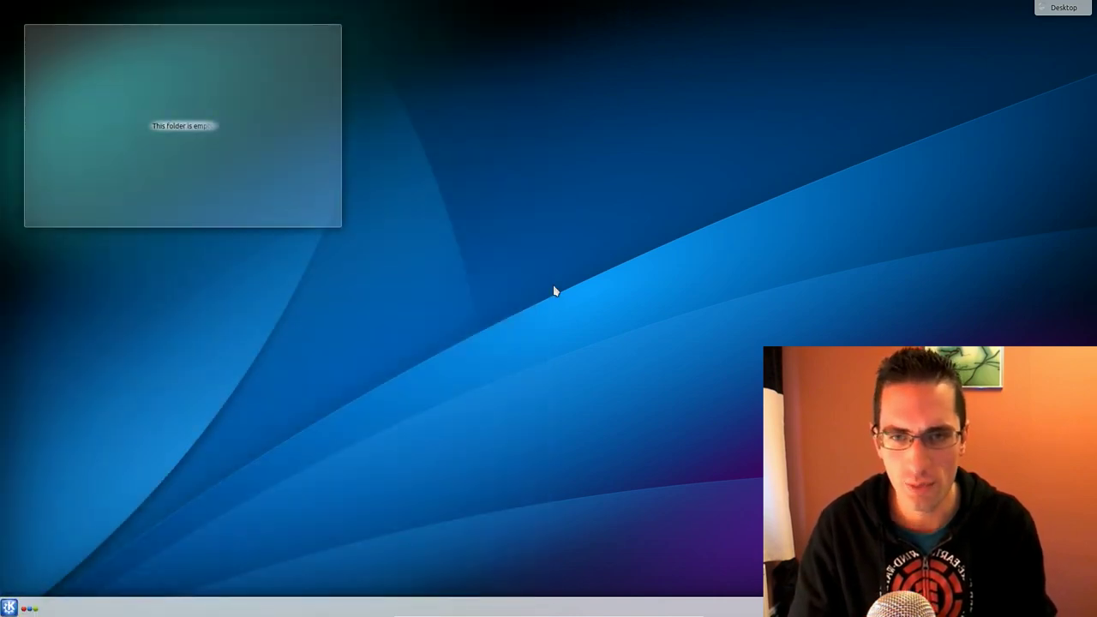
Open the desktop settings and apply the stripes wallpaper
right_click(555, 291)
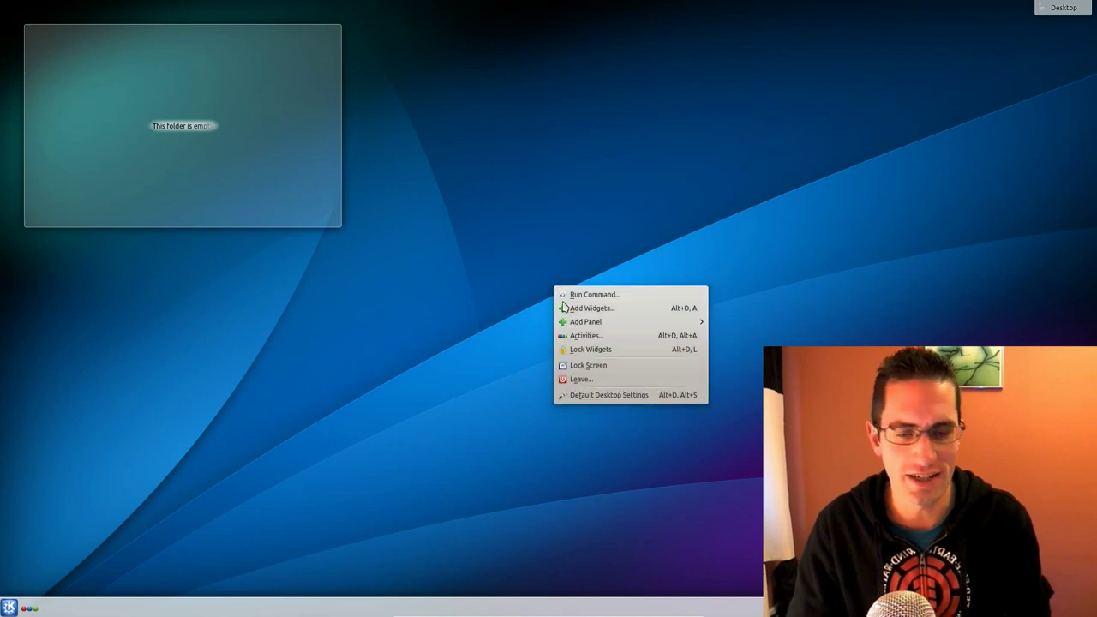
click(609, 393)
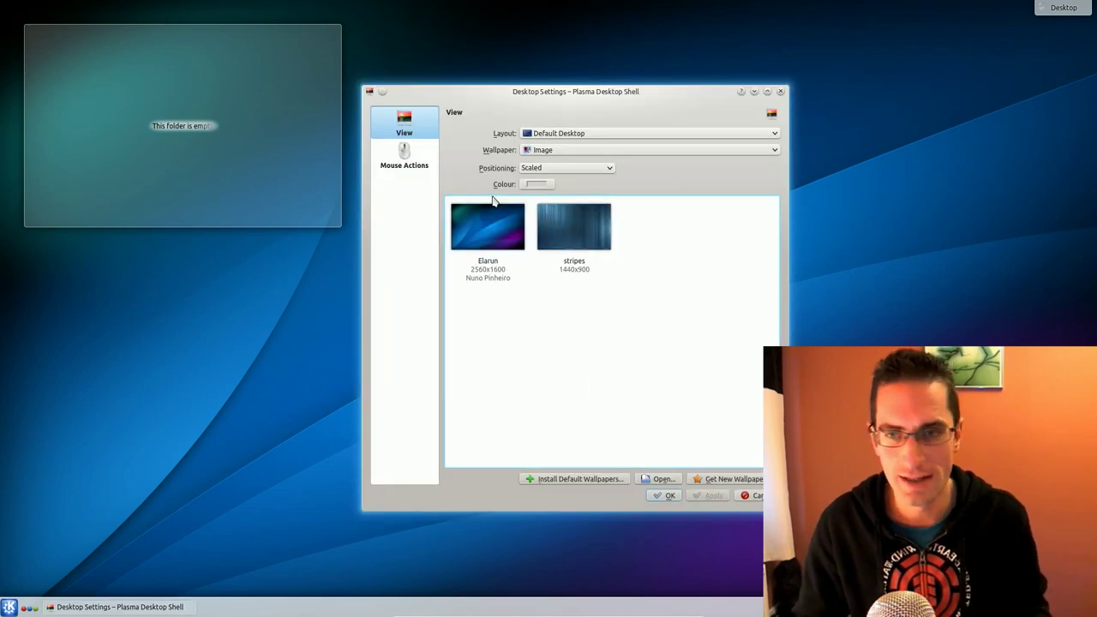
click(556, 229)
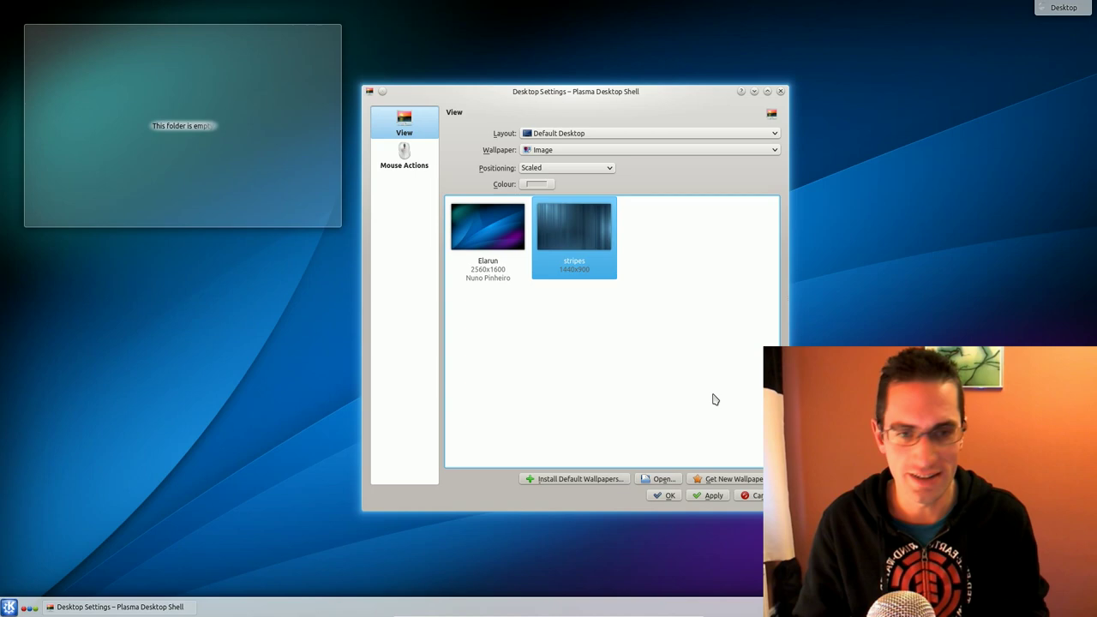
click(710, 497)
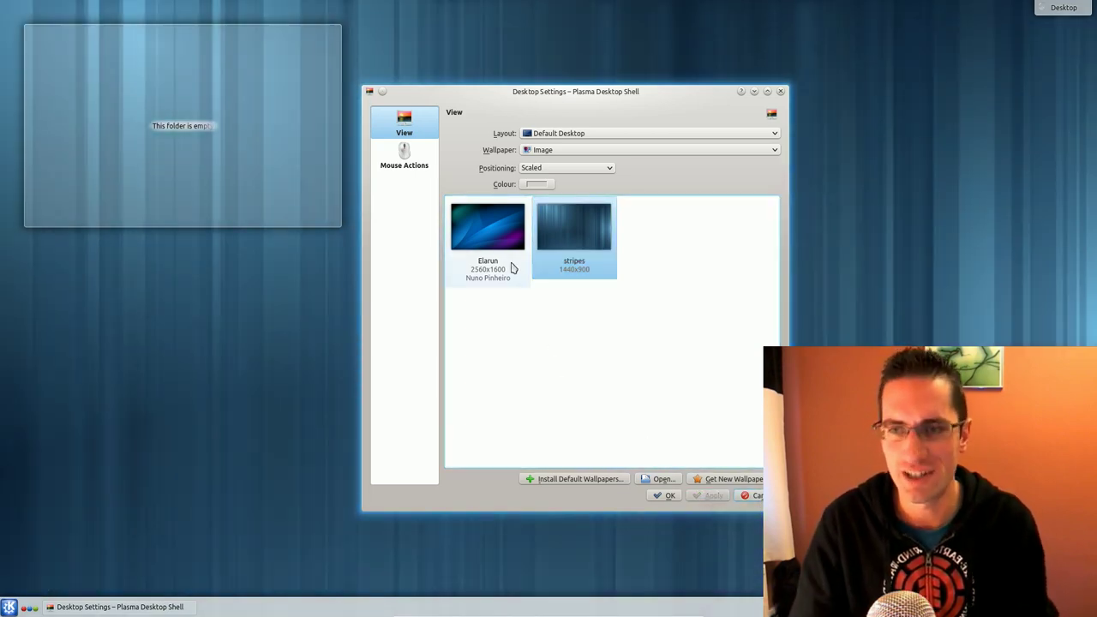
Apply the Elarun wallpaper again and close the desktop settings
click(493, 235)
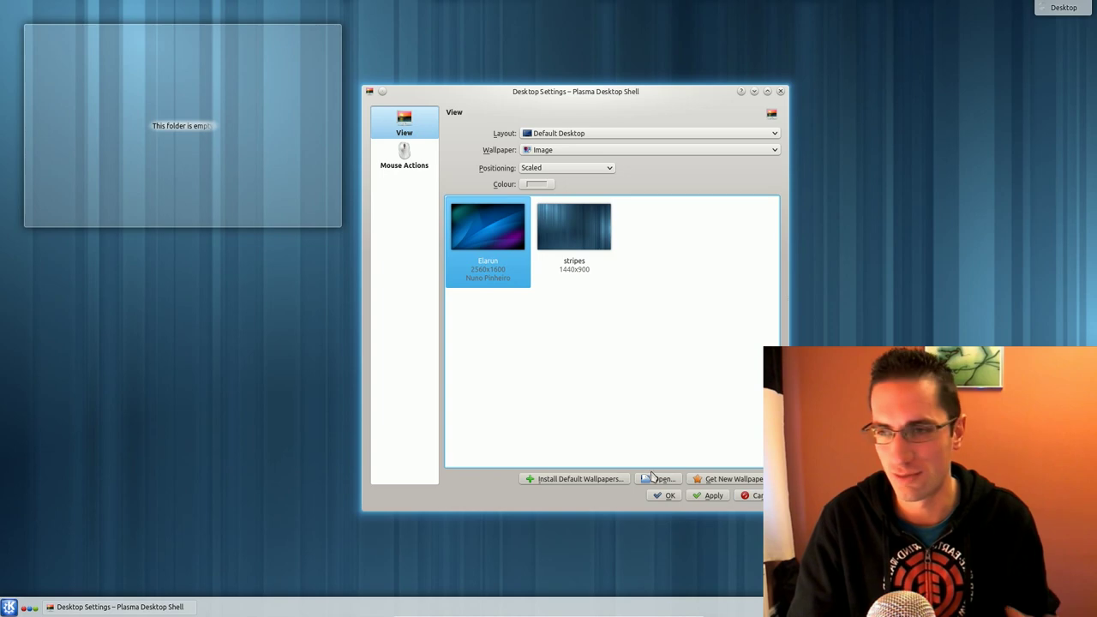
click(709, 497)
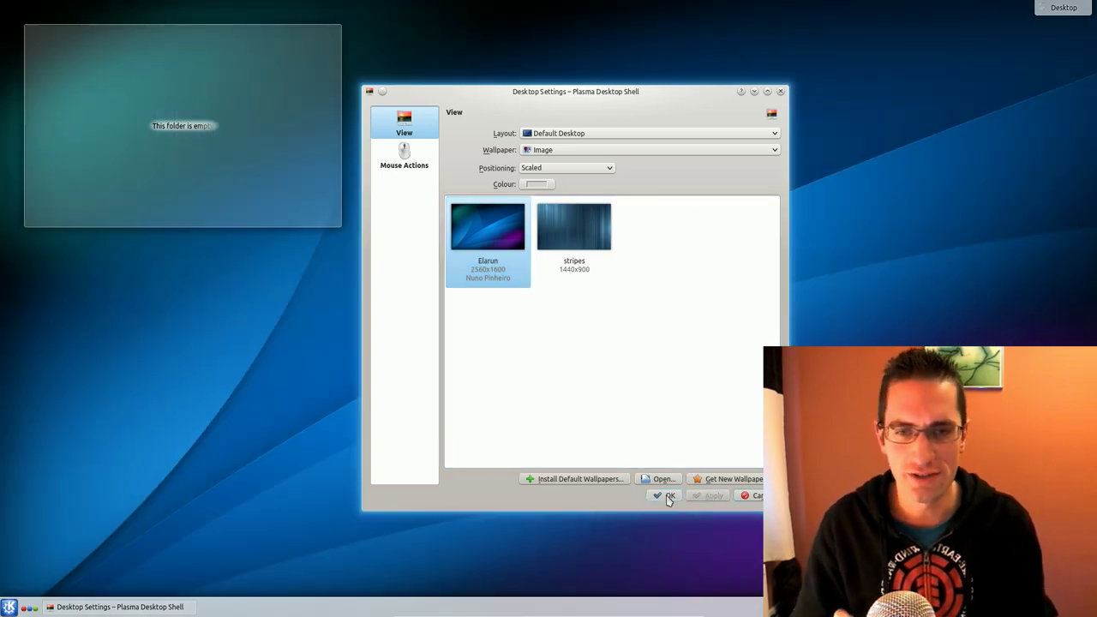
click(667, 495)
Search the application launcher for "muon" and launch the Muon Discover software centre
click(9, 608)
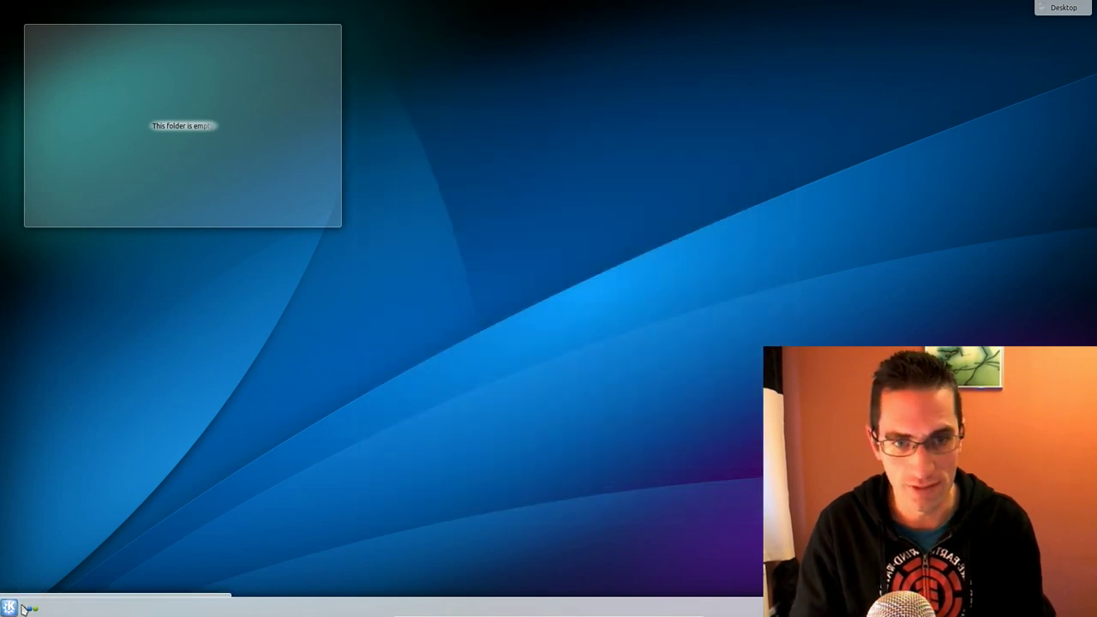
text(muon)
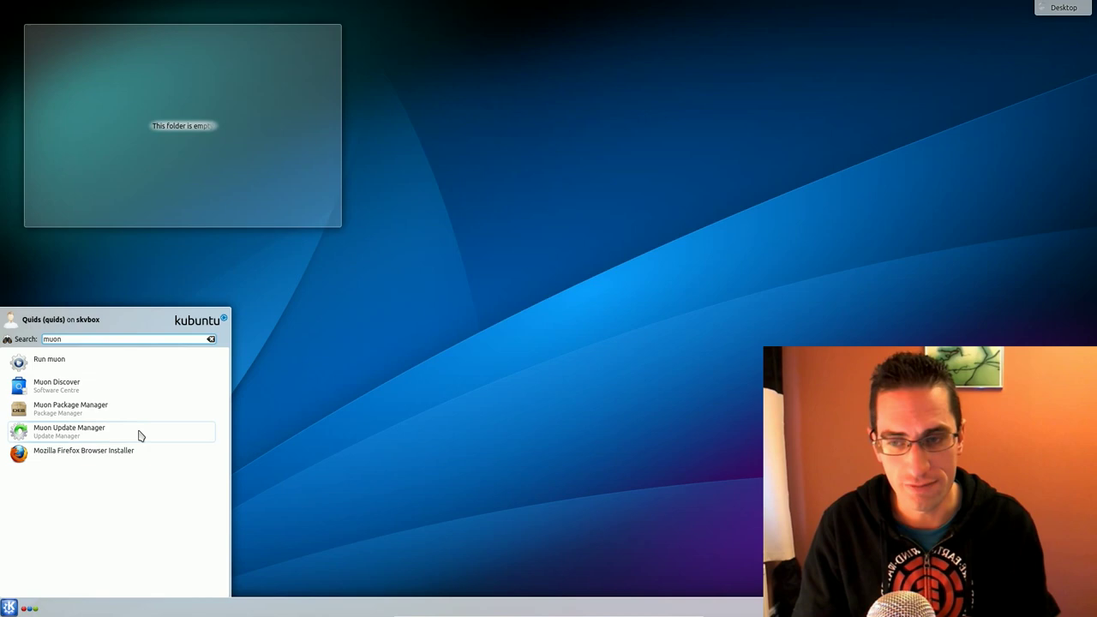
click(74, 384)
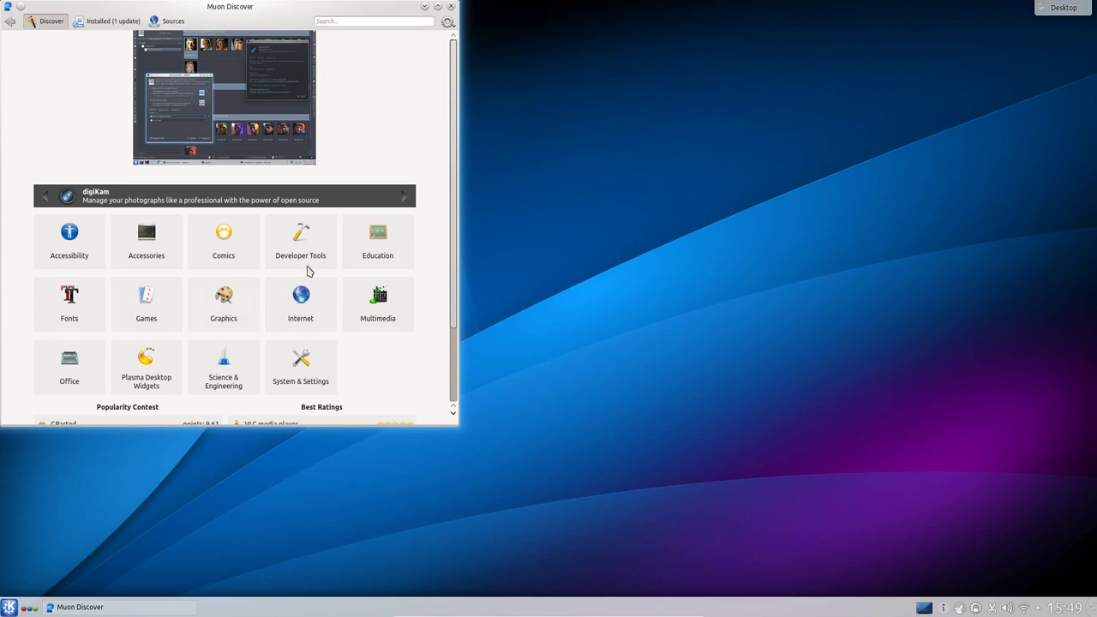
Open VLC media player from the Best Ratings list, read its reviews and start installing it
scroll(362, 303, down, 2)
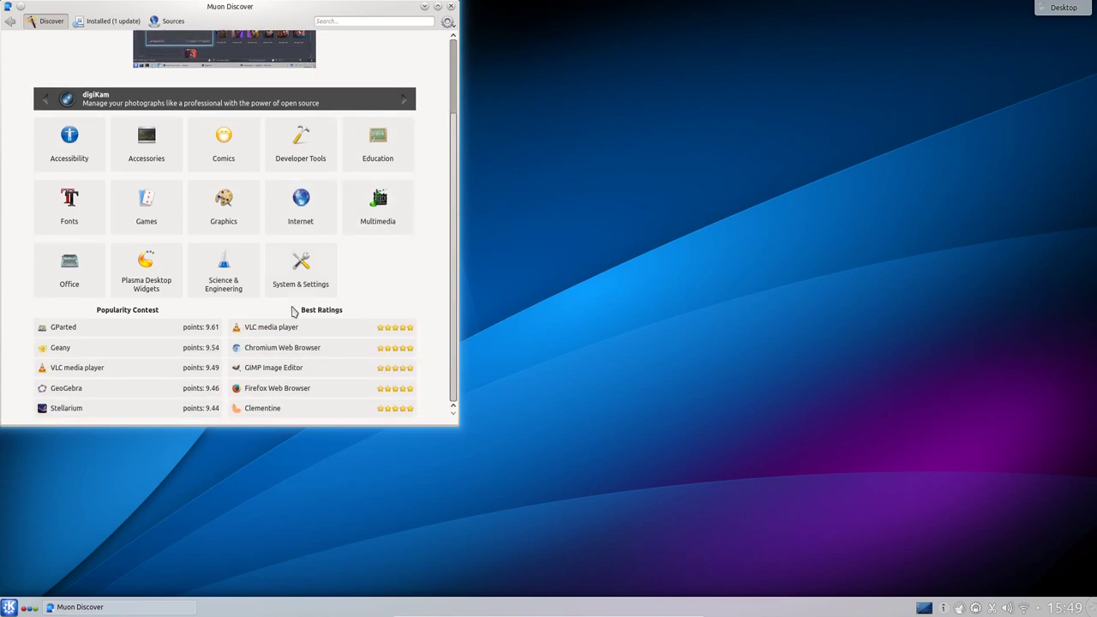
click(279, 330)
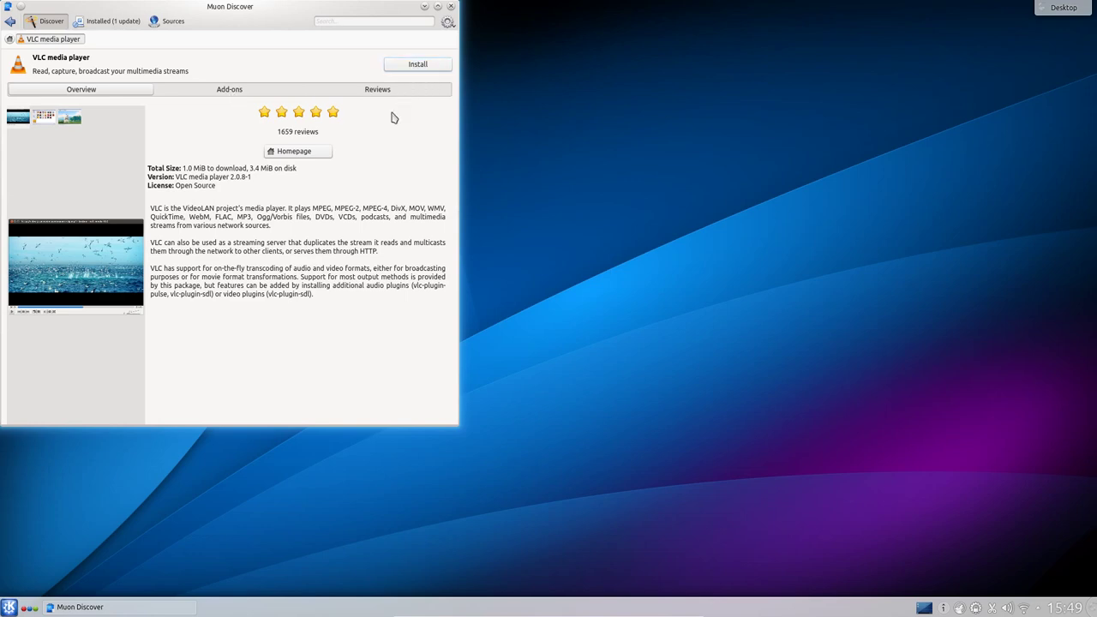
click(378, 89)
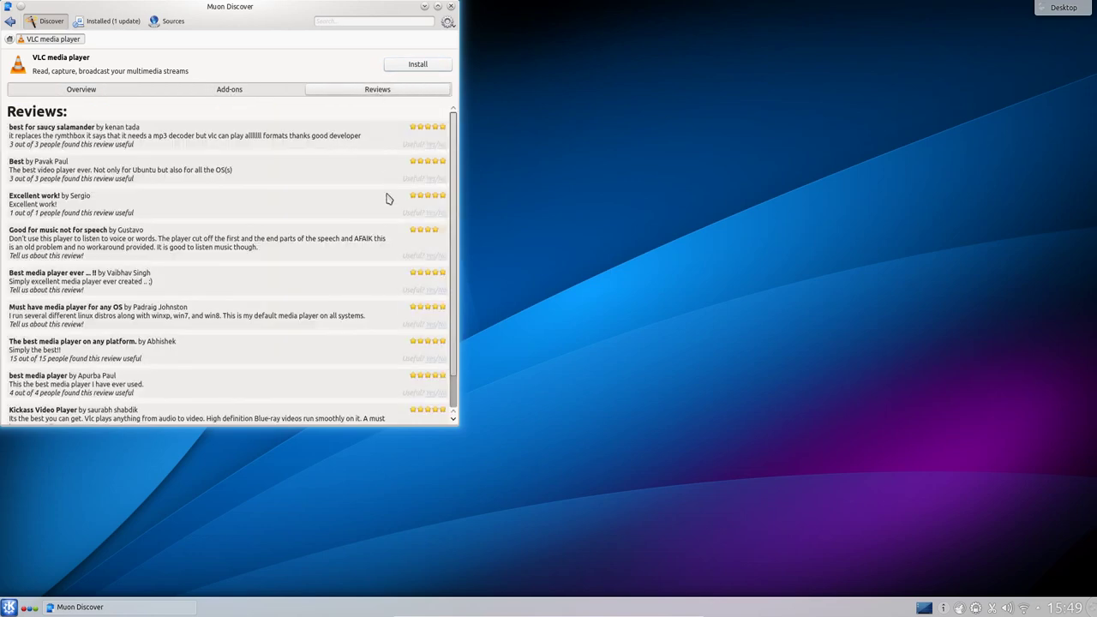
scroll(383, 207, down, 1)
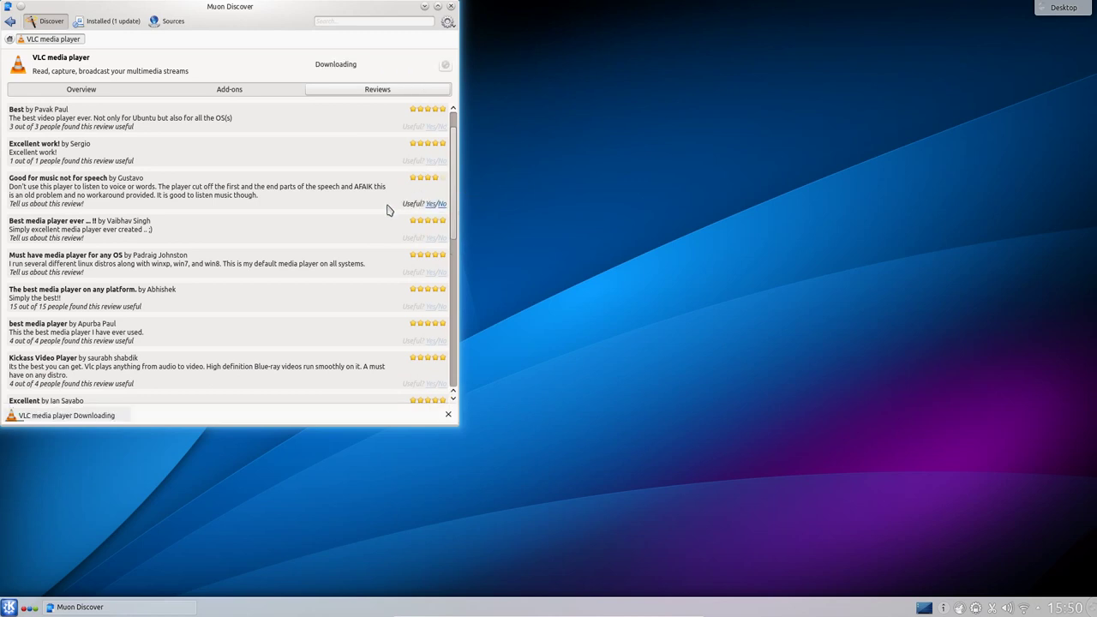
Return to the software centre's main page, search it for "steam" and close Muon Discover
click(14, 24)
click(341, 24)
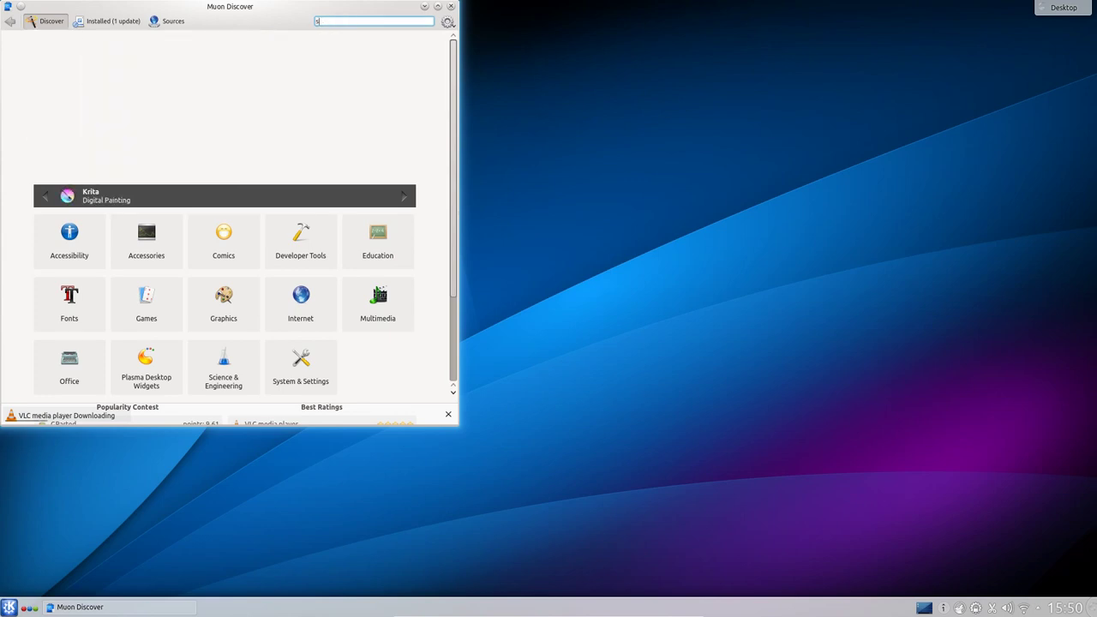
text(steam)
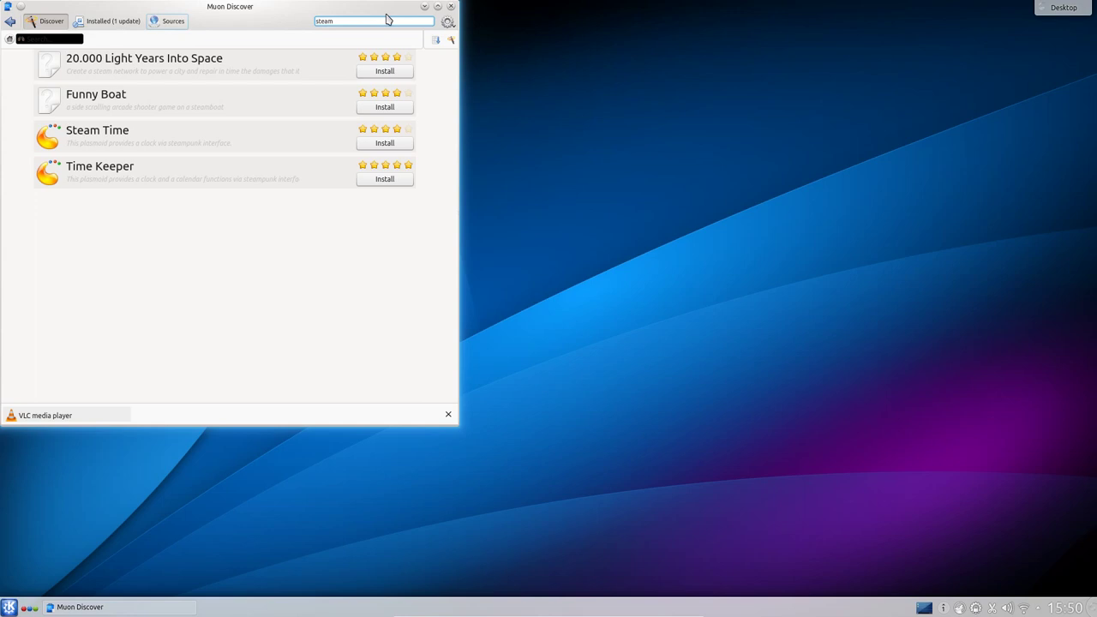
click(451, 6)
Bring up the Amarok music player window
click(960, 609)
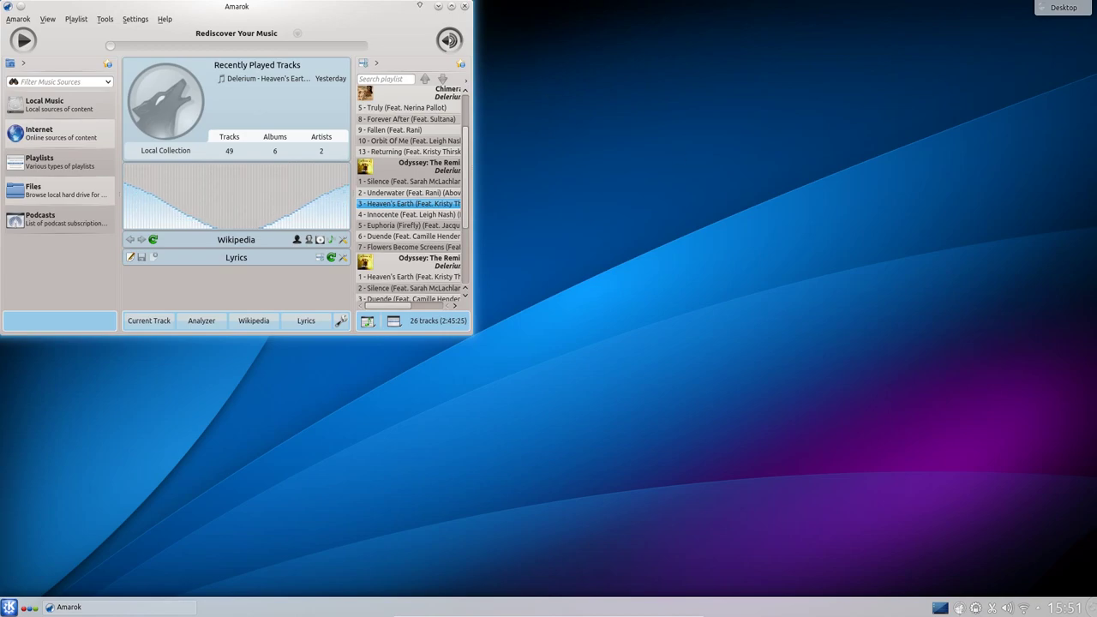
Maximize Amarok, play the selected track Heaven's Earth (Key South Remix) and pause it after a few seconds
click(452, 7)
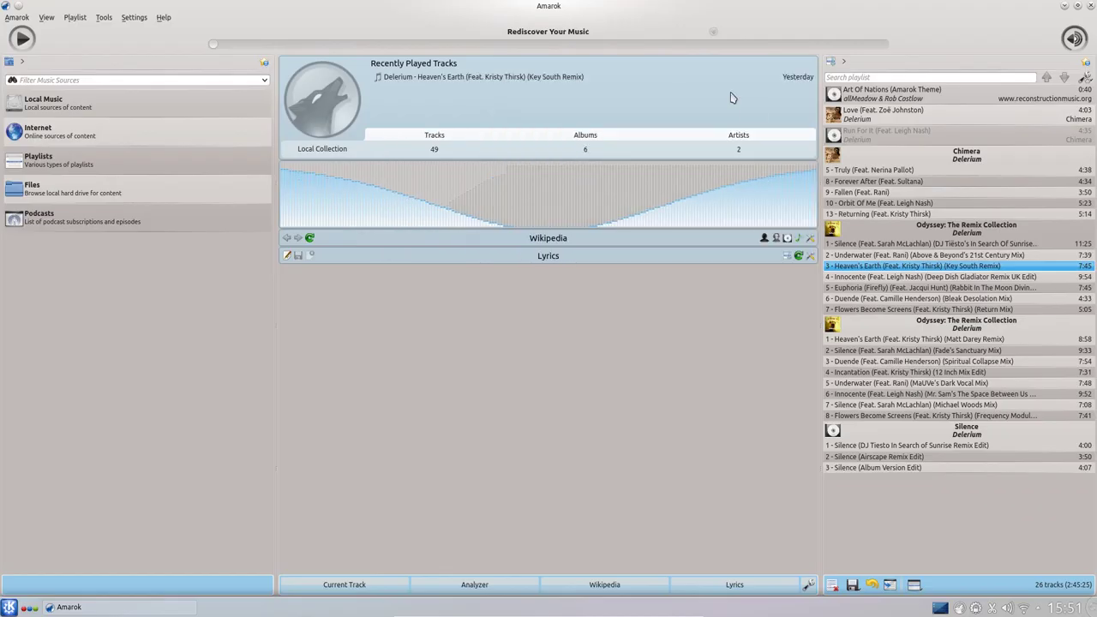
click(21, 40)
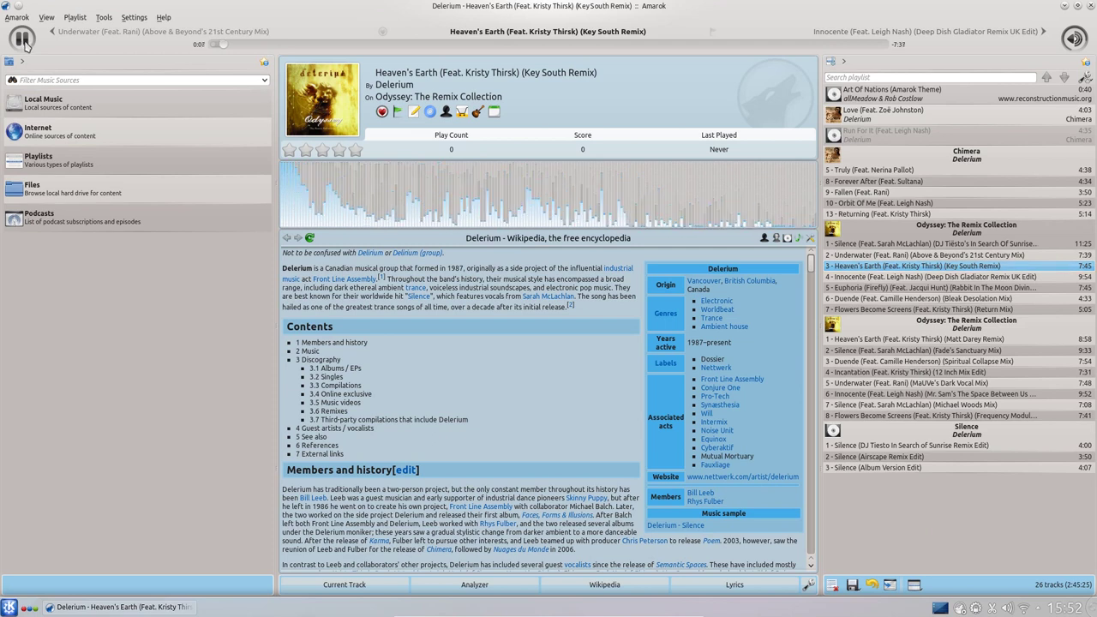
click(23, 43)
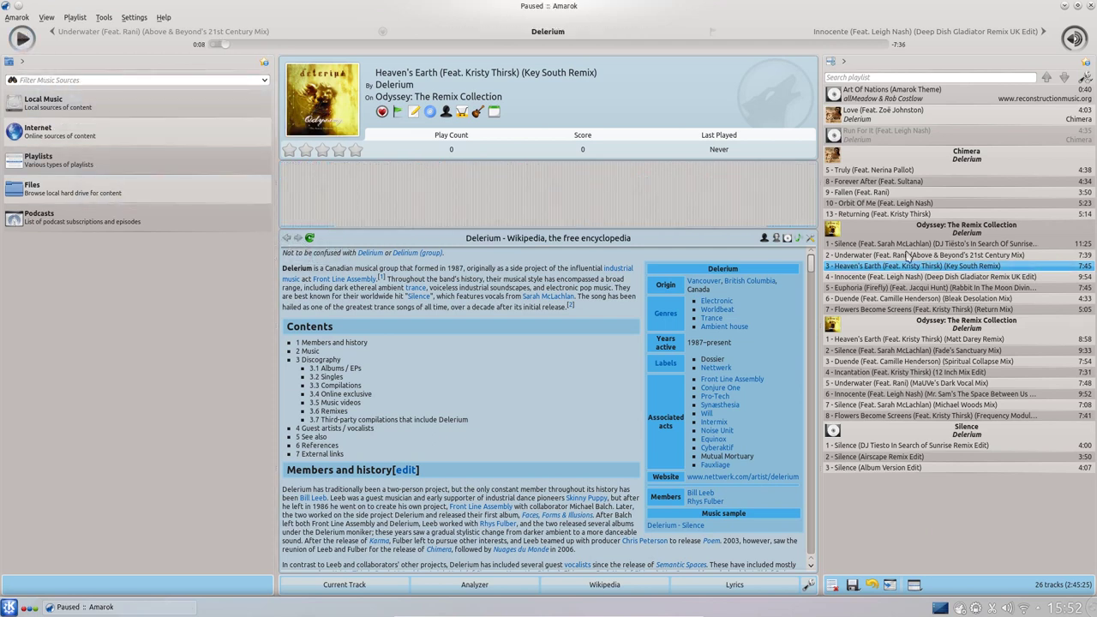
Try the Balls visualization in the Amarok analyzer, switch it to Disco and quit the player
right_click(819, 209)
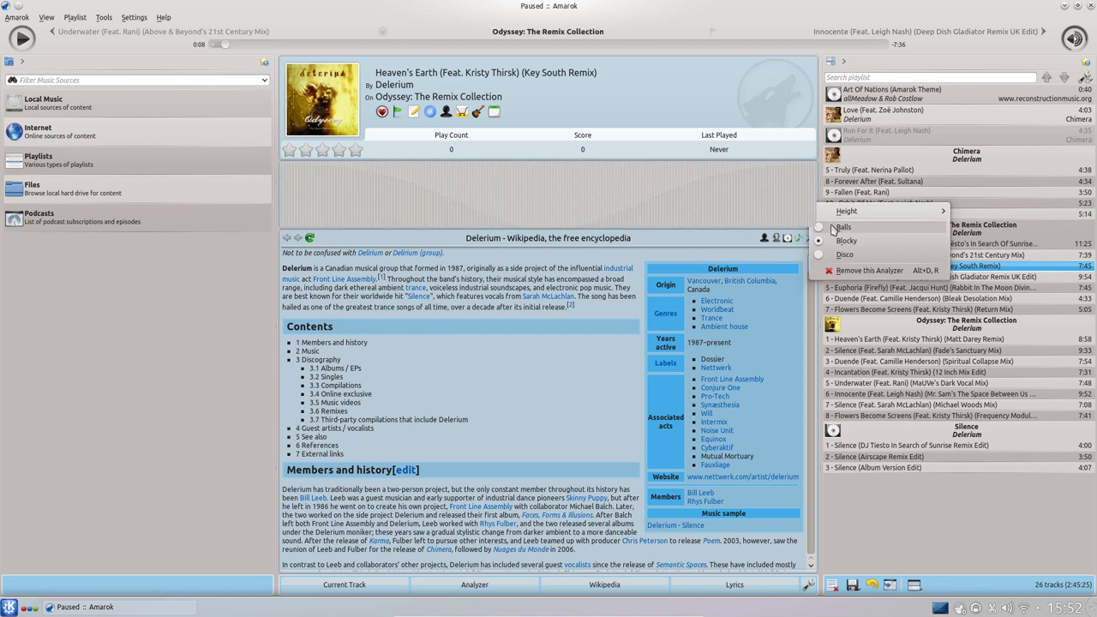
click(838, 227)
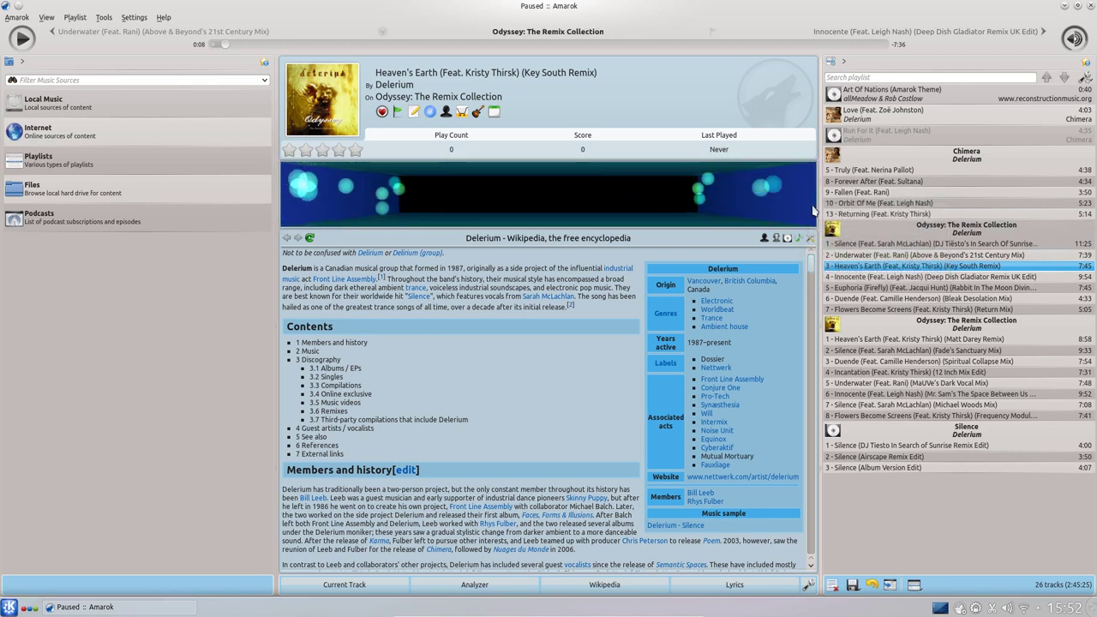
right_click(814, 210)
click(836, 249)
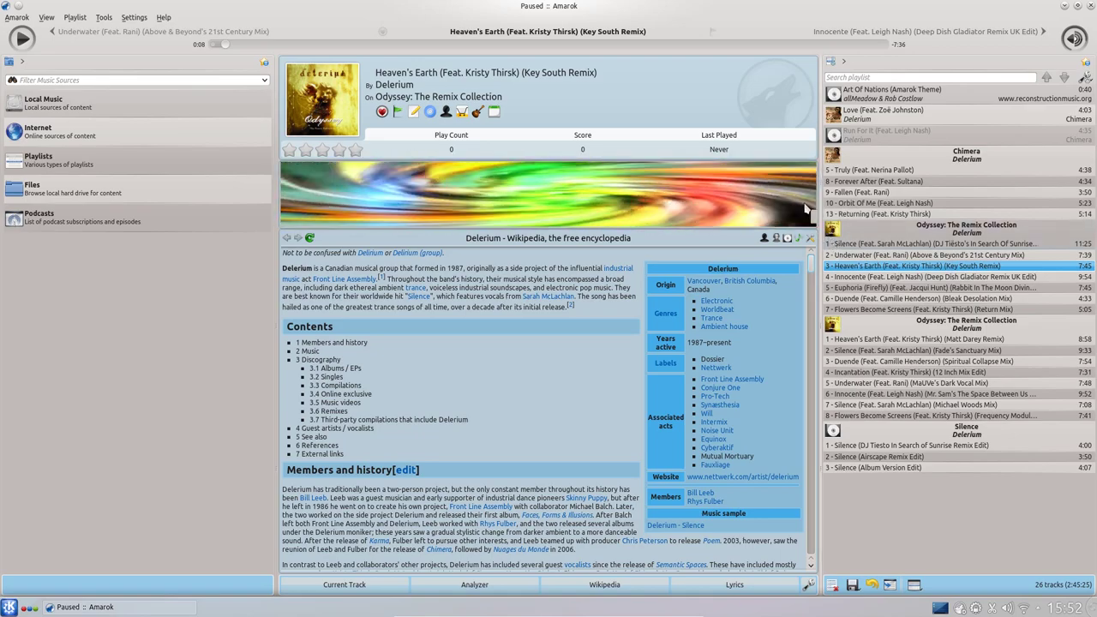
key(ctrl+q)
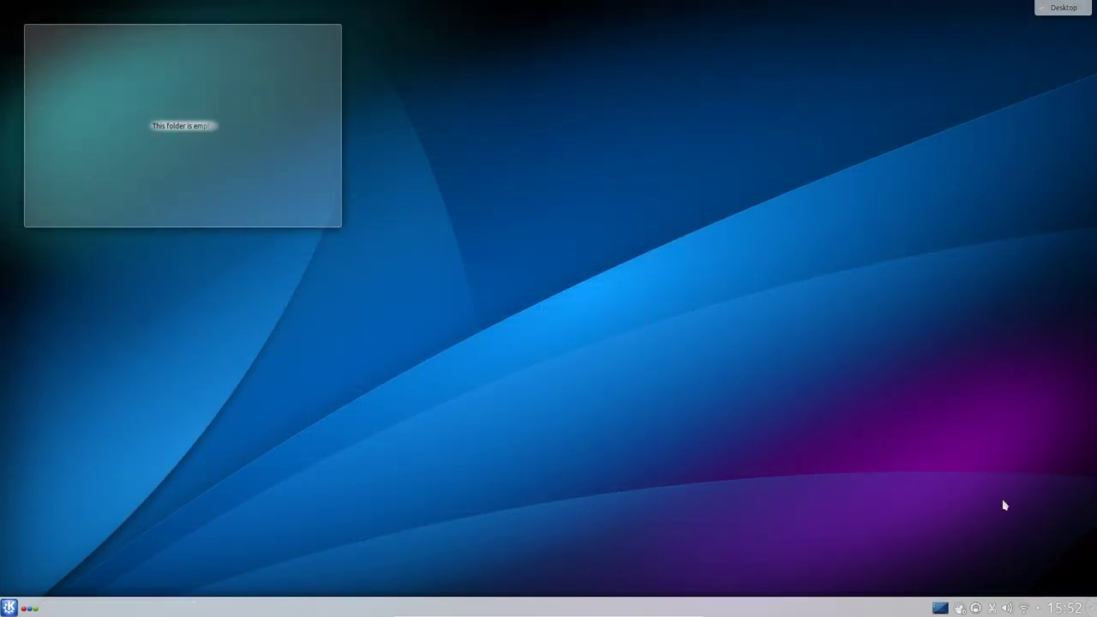
Inspect the traffic and details of the active wireless connection 30D, check its General connection settings and close the editor
click(1026, 608)
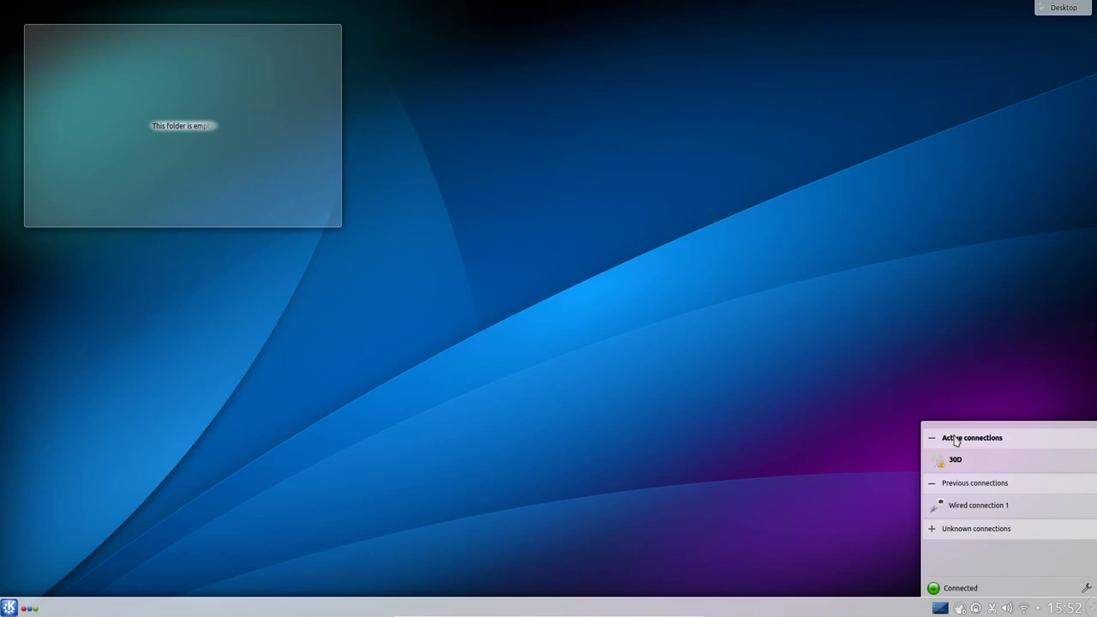
click(977, 465)
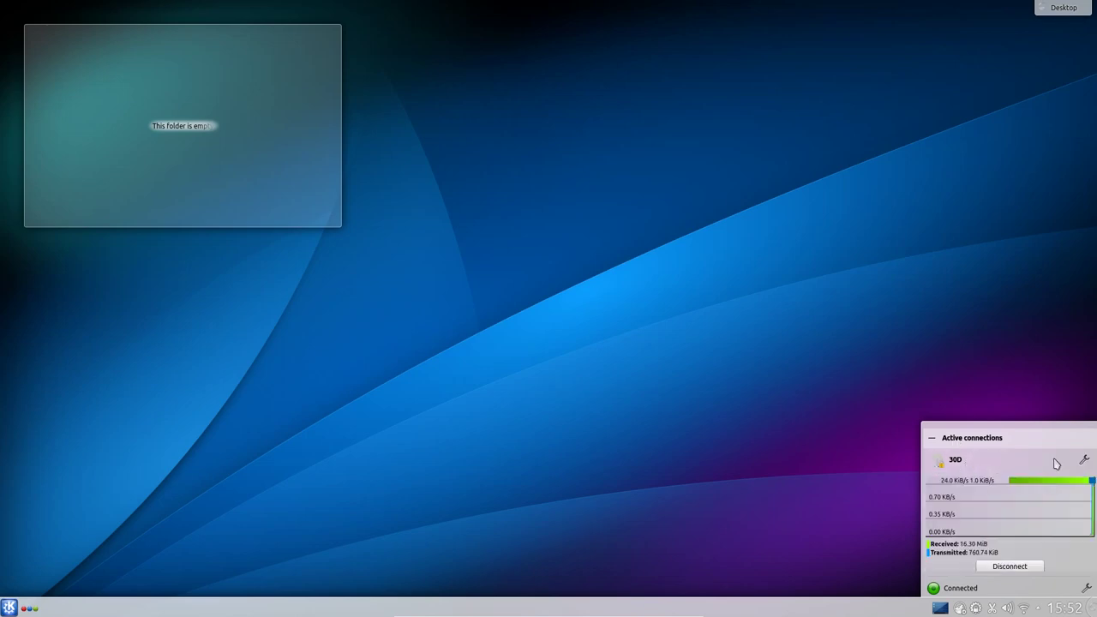
click(1085, 464)
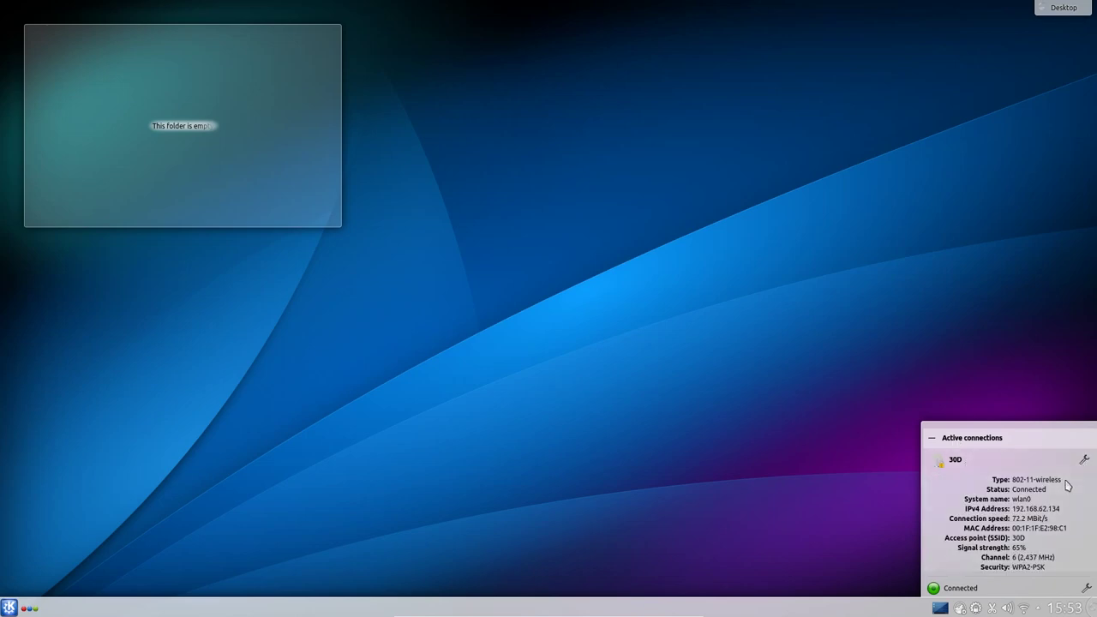
scroll(1068, 486, down, 3)
click(1019, 519)
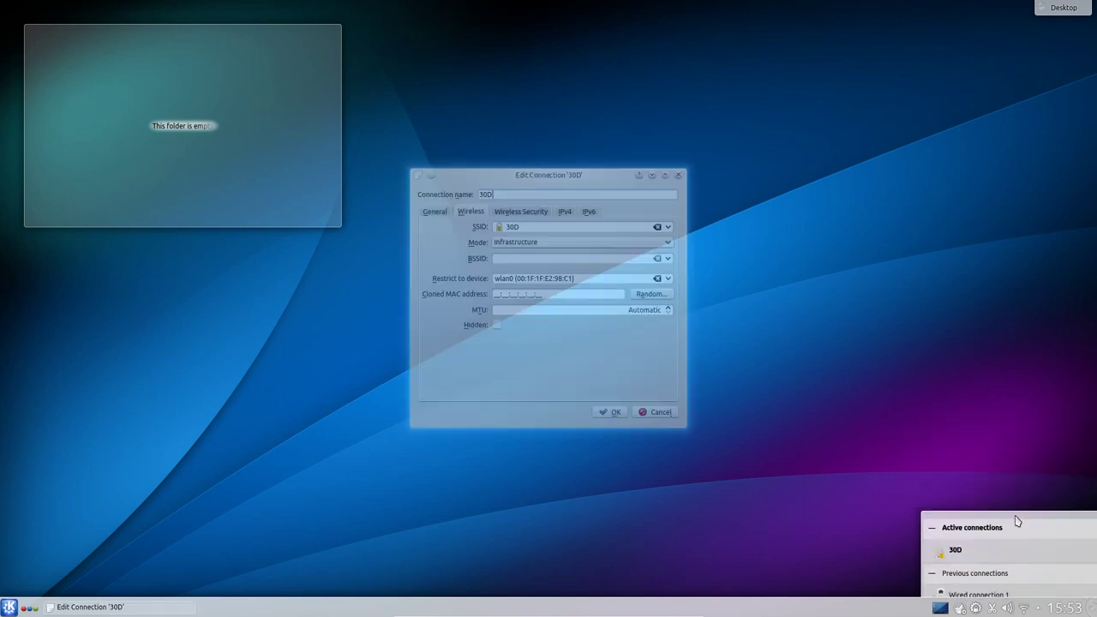
click(435, 212)
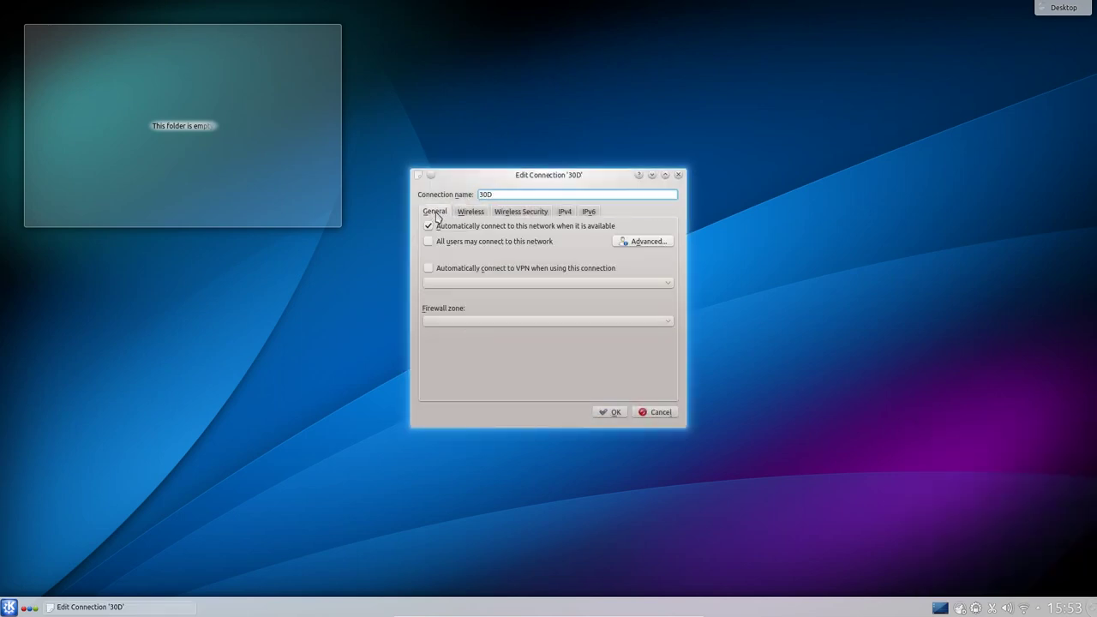
key(Return)
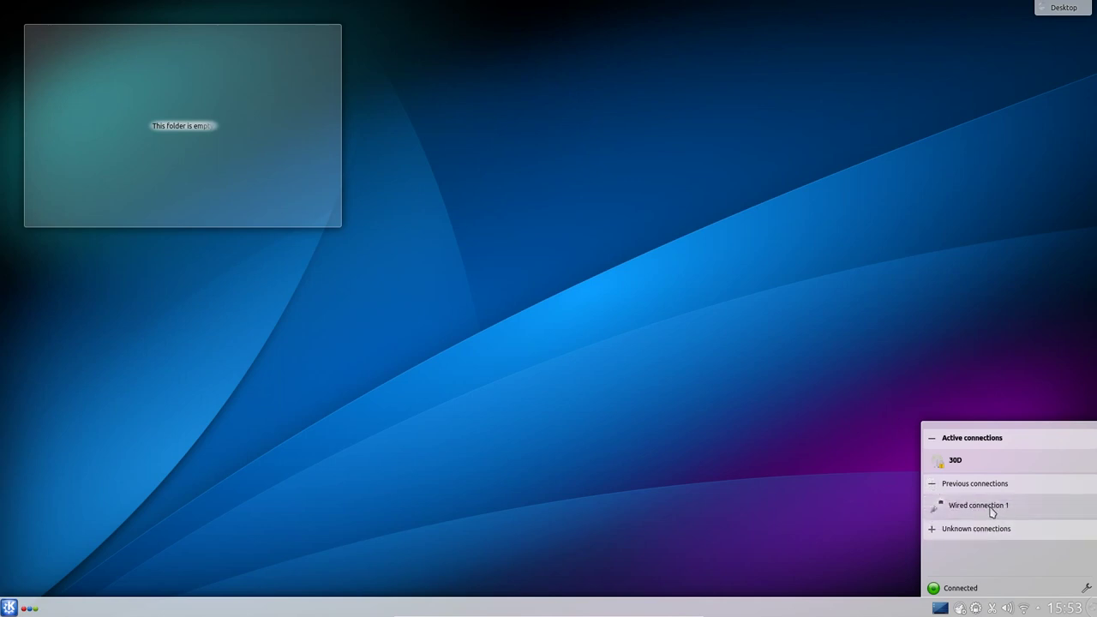
Expand the unknown connections in the network list and browse the available wireless networks
click(934, 529)
scroll(1004, 518, down, 3)
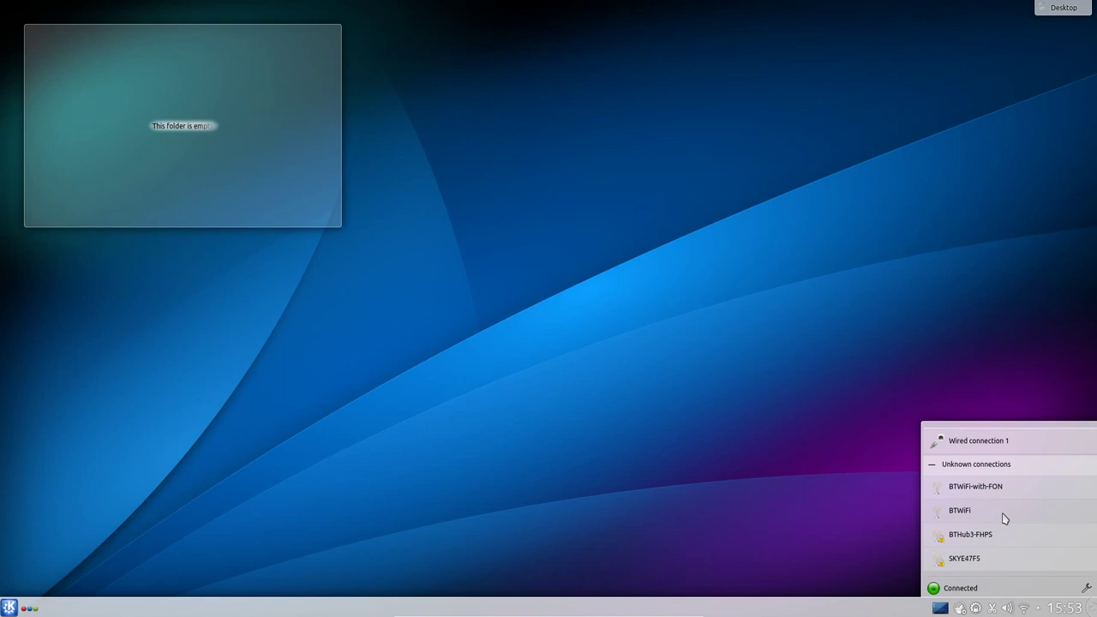
Show the session and system leave options in the application launcher and restart the computer
click(9, 608)
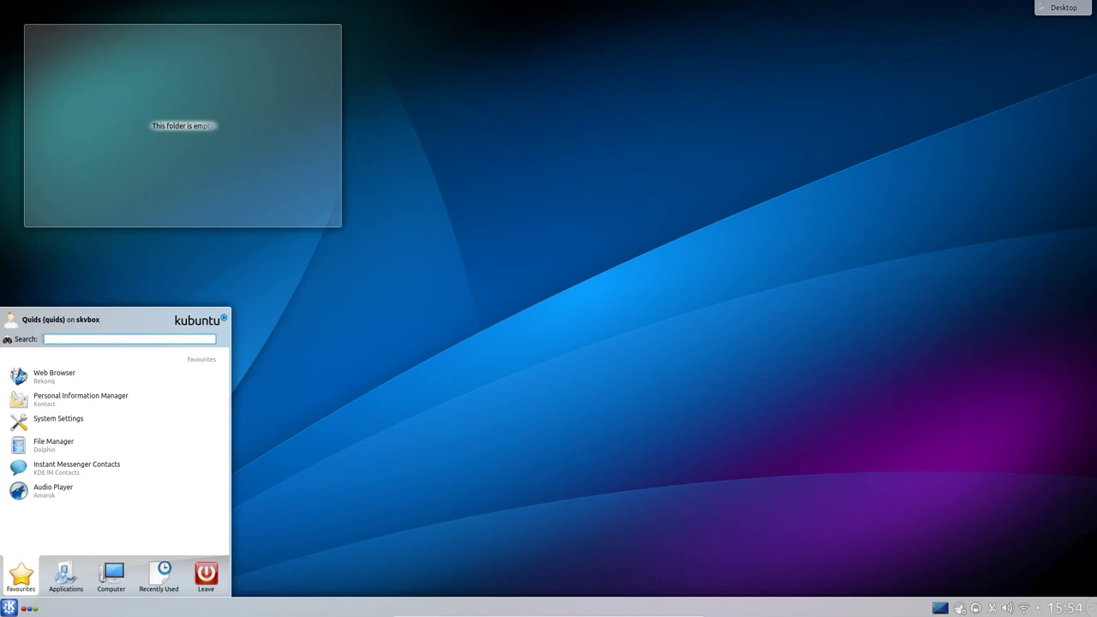
click(257, 339)
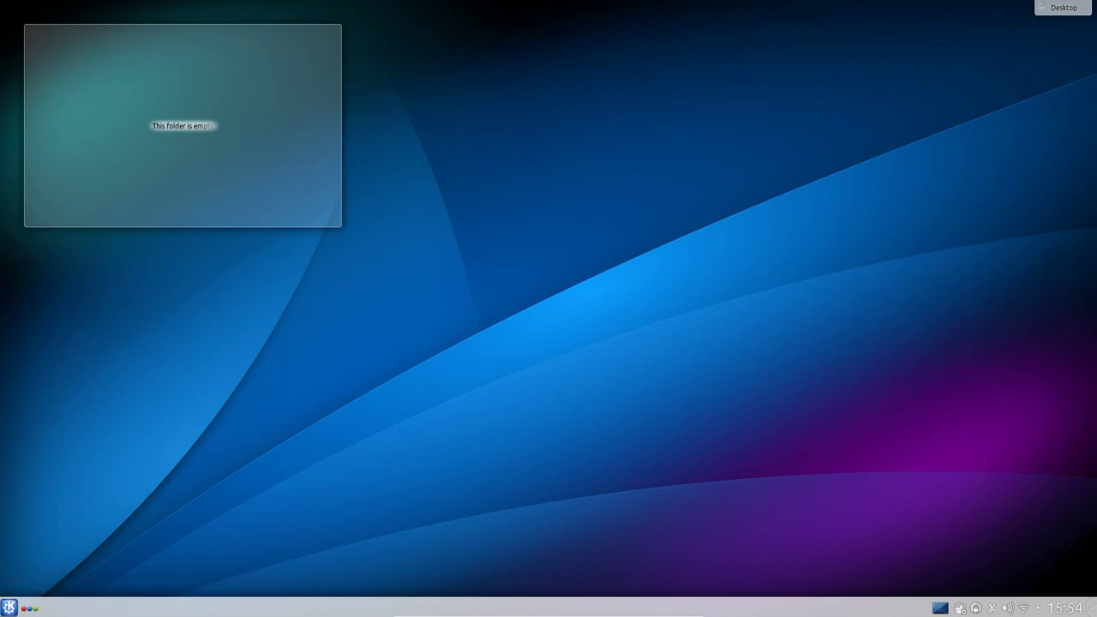
click(9, 607)
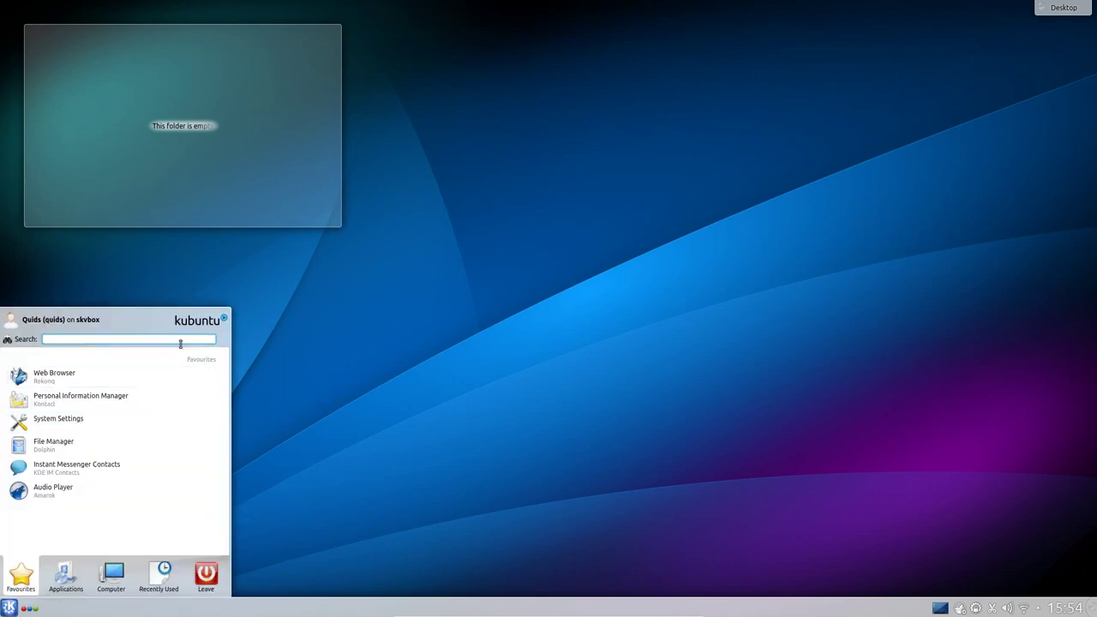
mouse_move(204, 576)
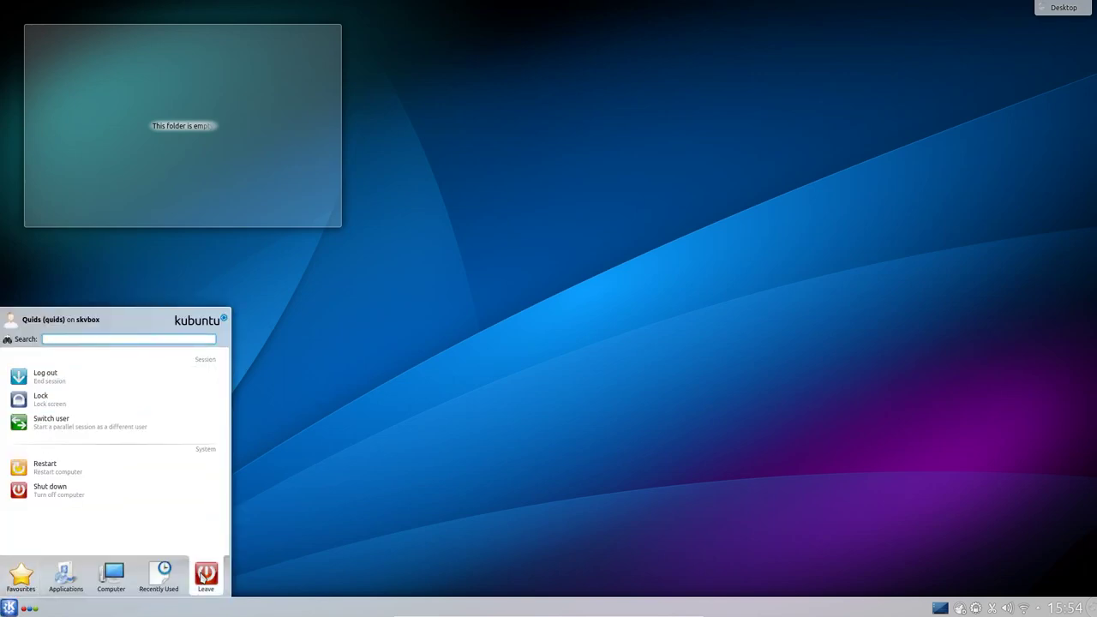
click(71, 470)
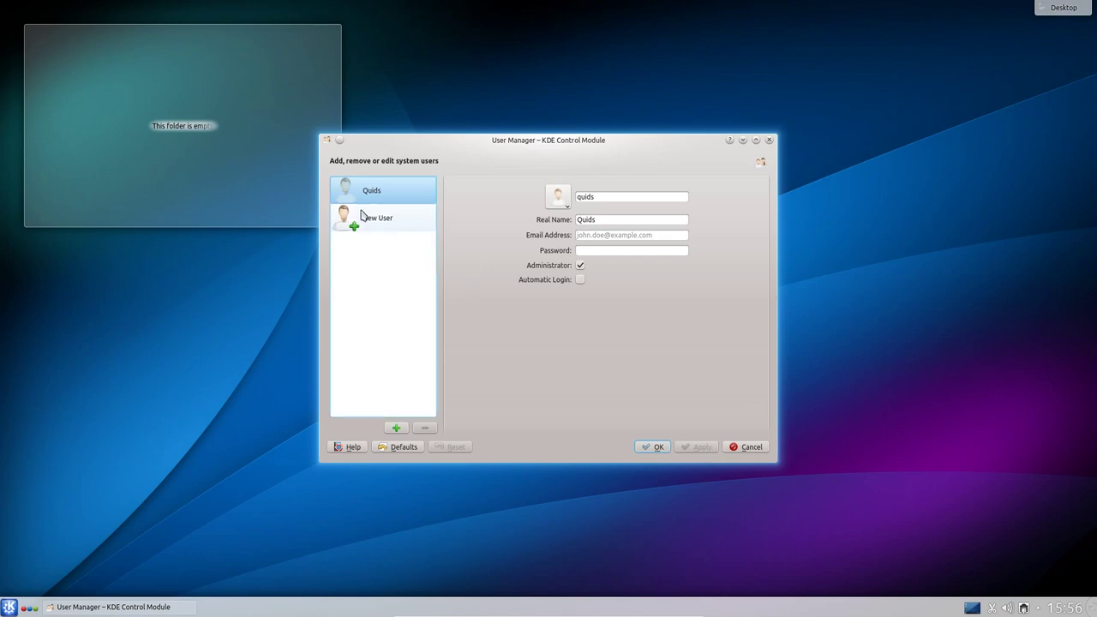
In User Manager, view the avatar image chooser and the blank new user form, and close the module without saving
click(566, 202)
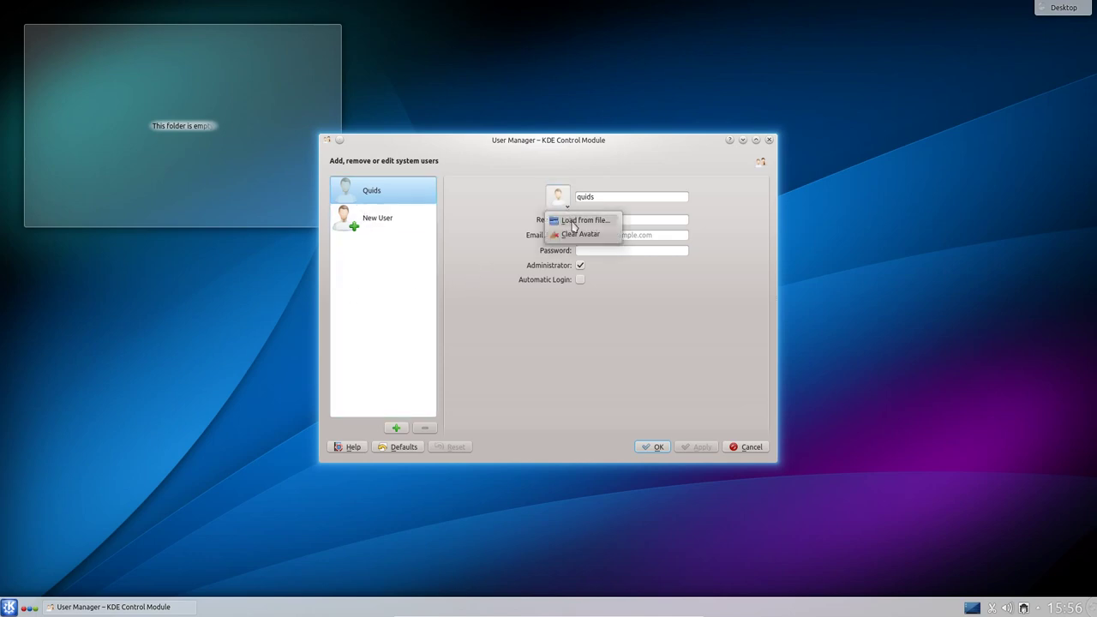
click(572, 221)
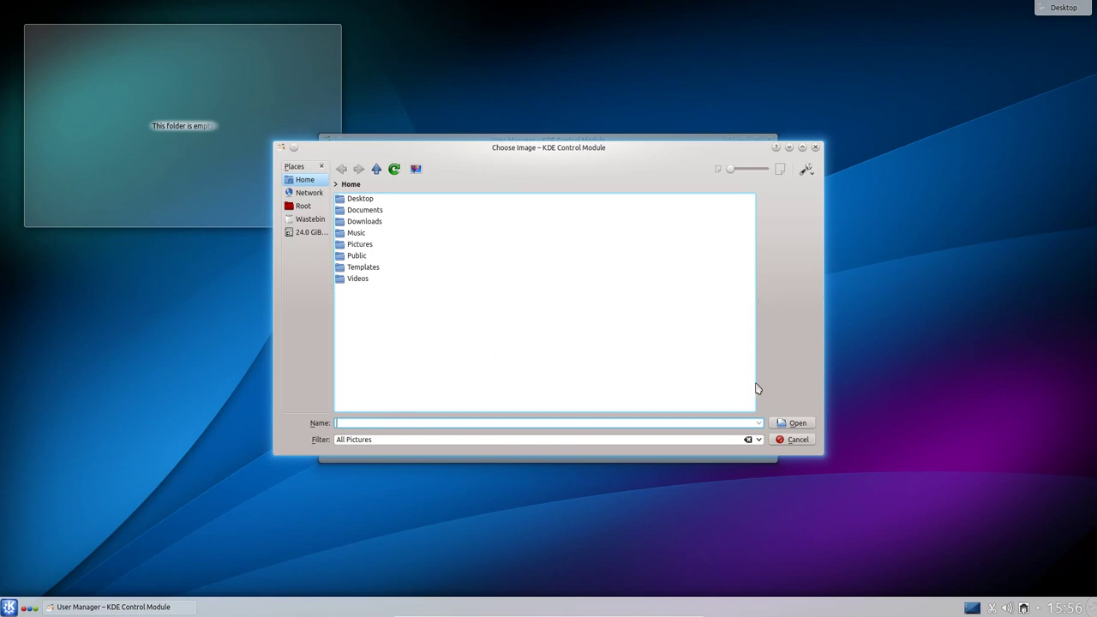
click(782, 440)
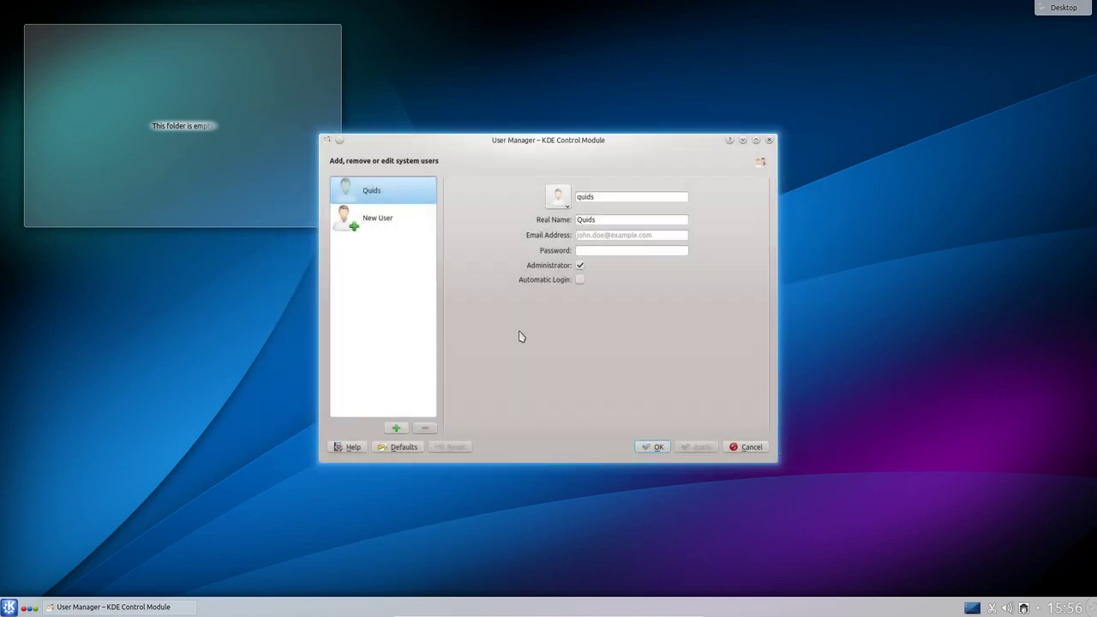
click(382, 225)
click(396, 428)
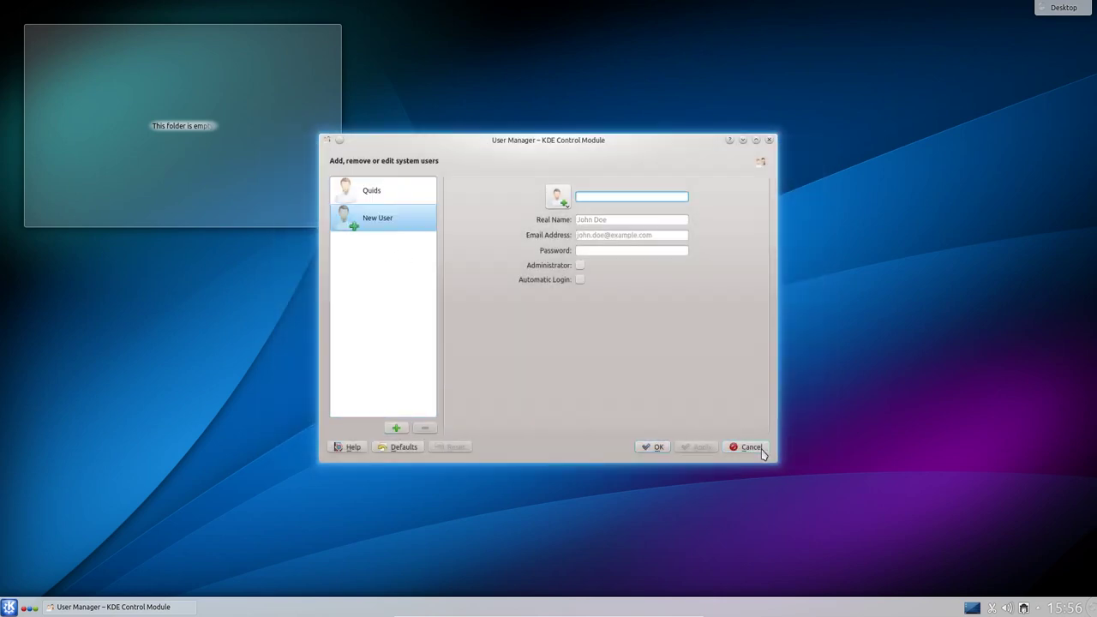
click(749, 447)
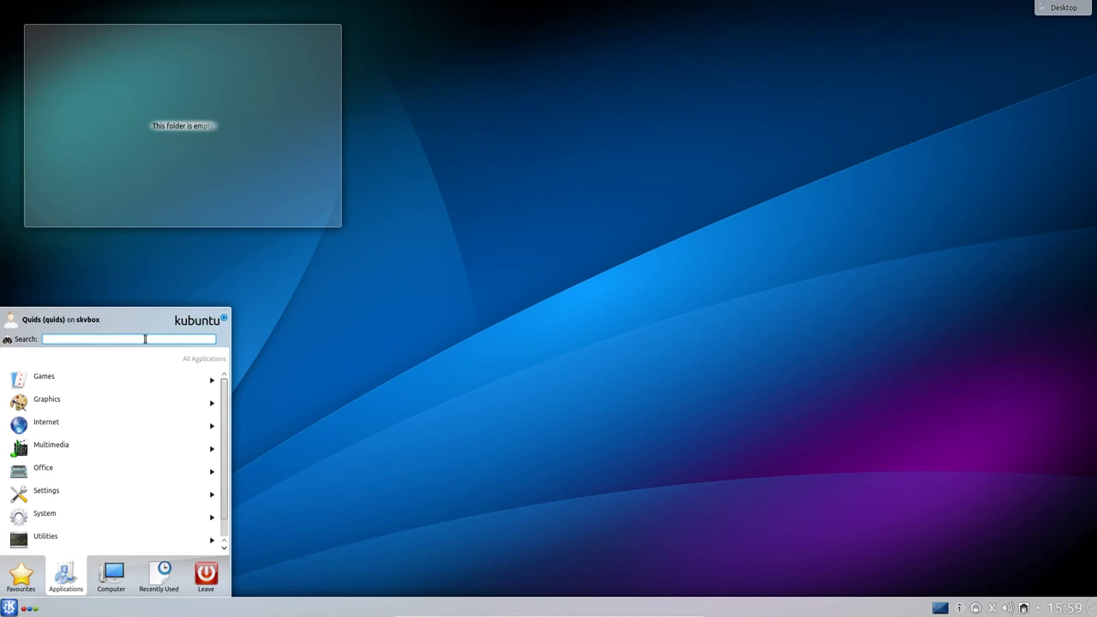
Search the application launcher for "sys", launch KSysGuard, view its System Load graphs and close it
text(sys)
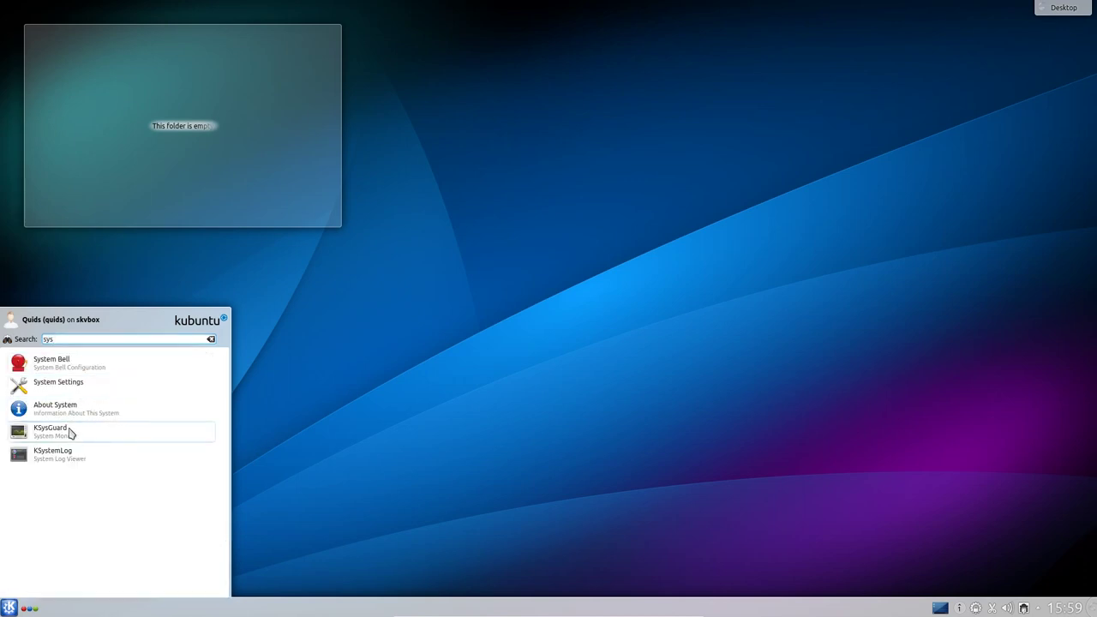
click(71, 434)
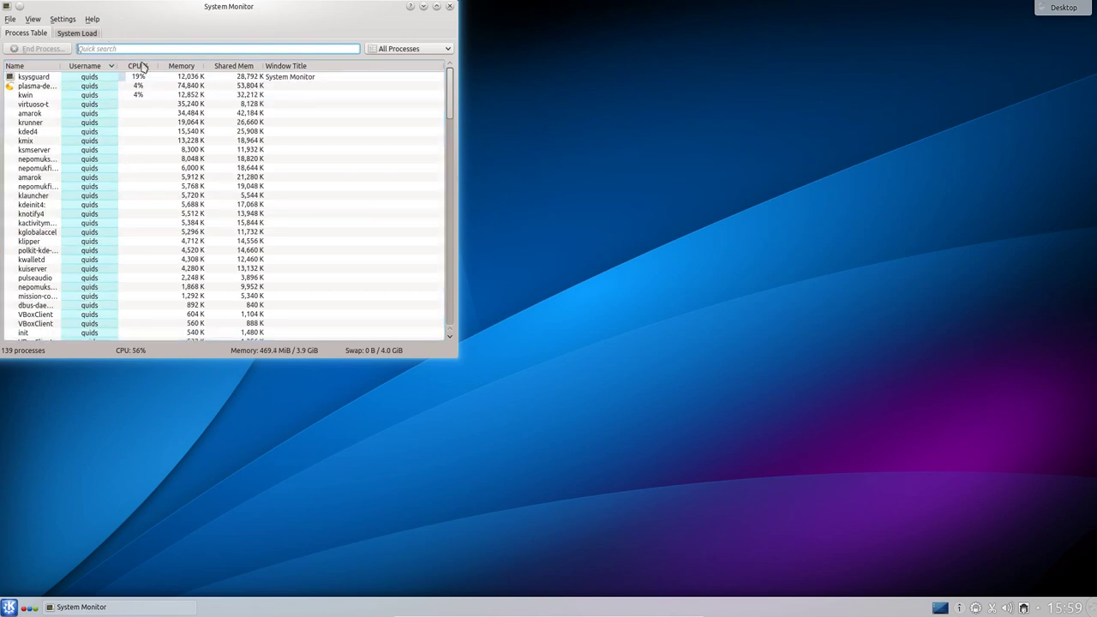
click(77, 35)
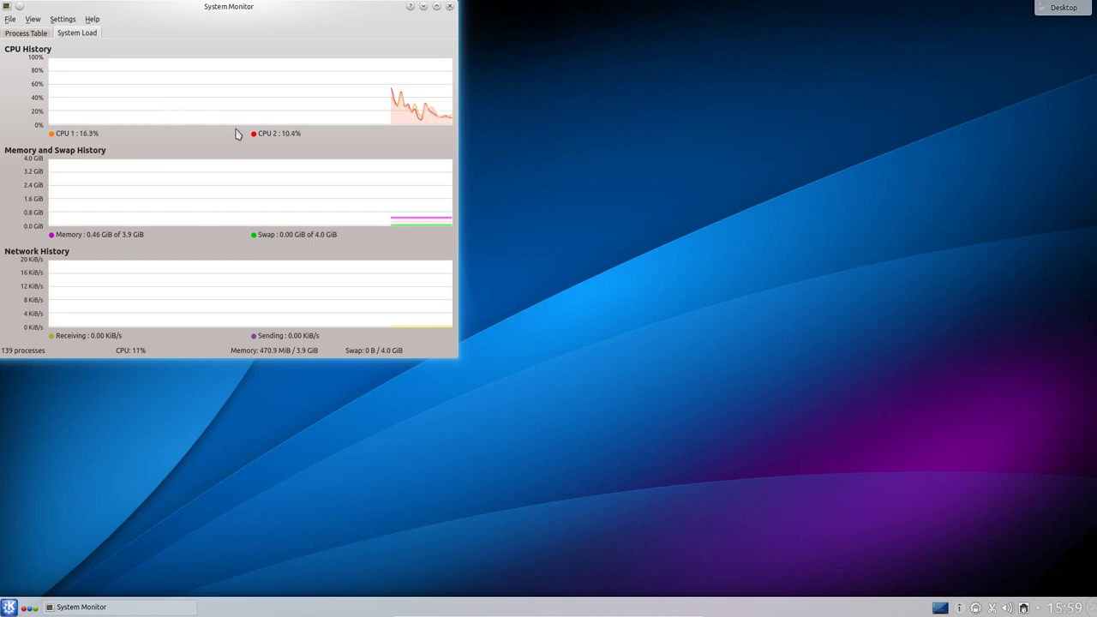
click(450, 6)
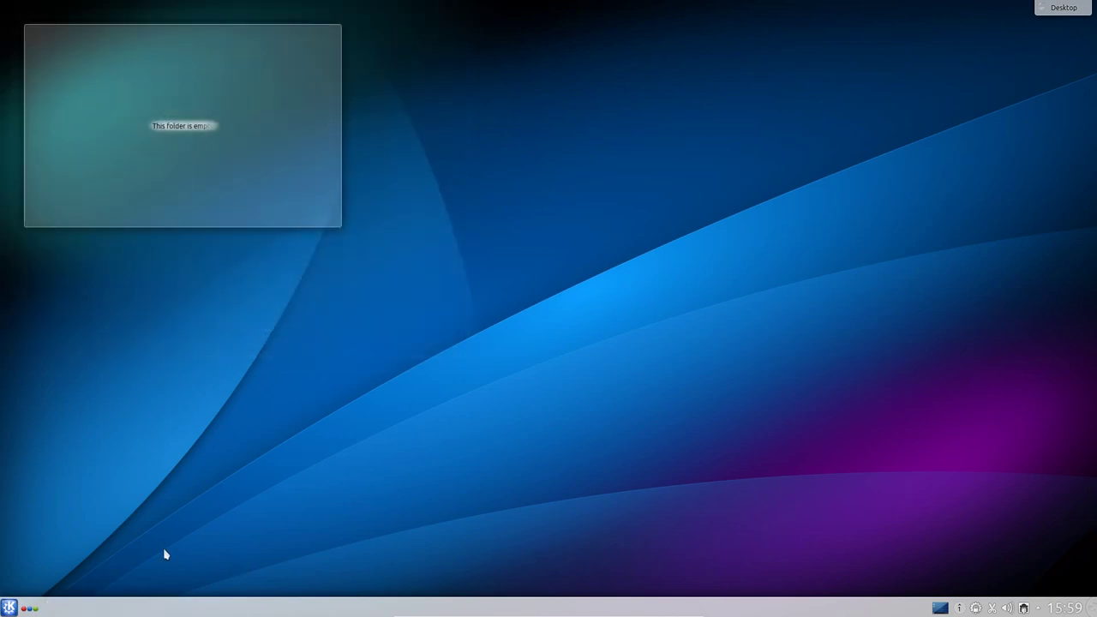